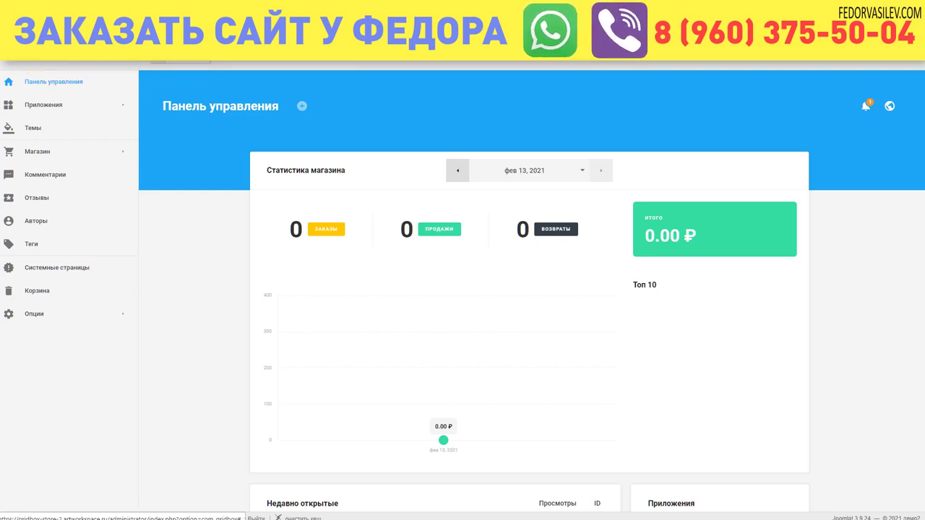
{"action": "left_click", "coordinate": [18, 52]}
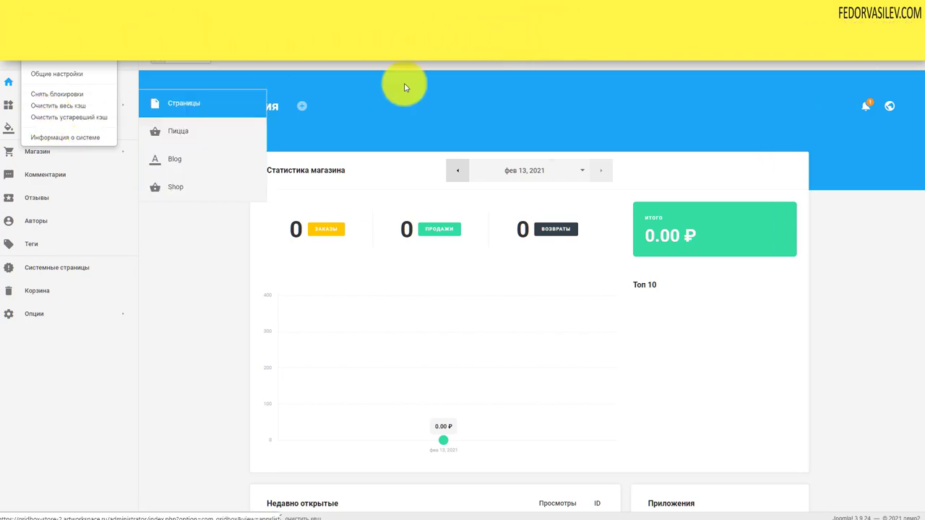
{"action": "left_click", "coordinate": [528, 62]}
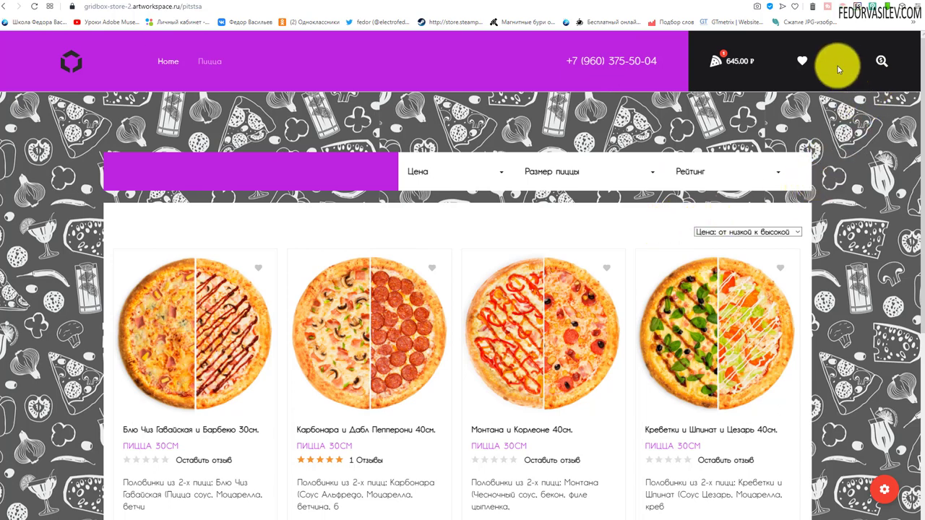
{"action": "left_click", "coordinate": [811, 12]}
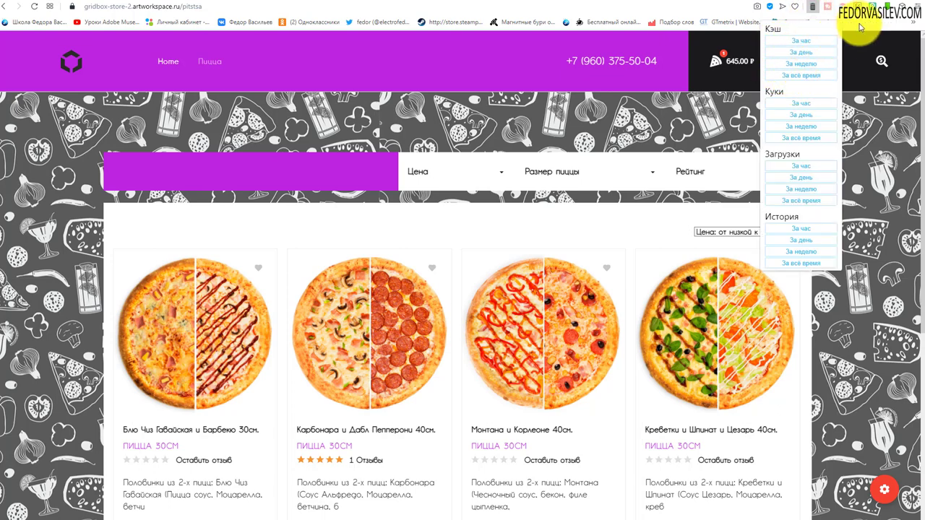
{"action": "left_click", "coordinate": [857, 21]}
{"action": "left_click", "coordinate": [770, 7]}
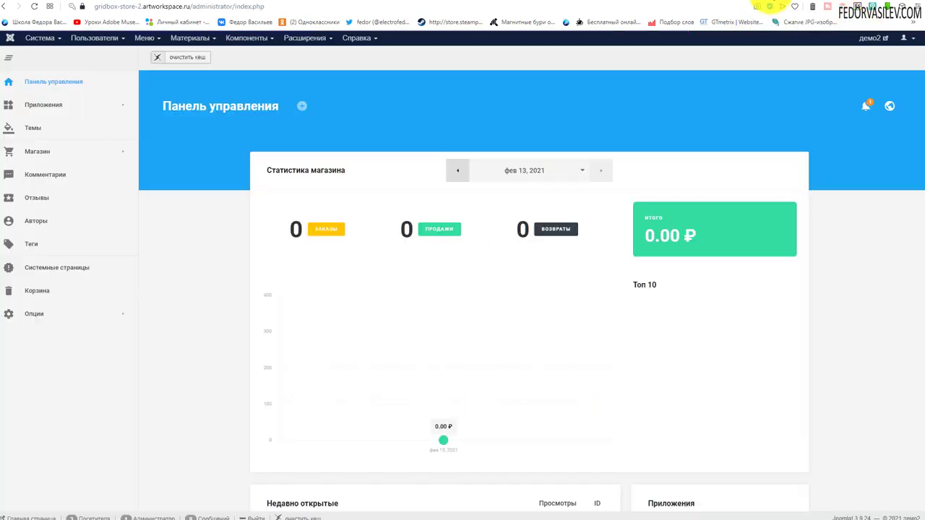
Install the available Gridbox update from the dashboard notification and check the component's version and update status.
{"action": "left_click", "coordinate": [867, 106]}
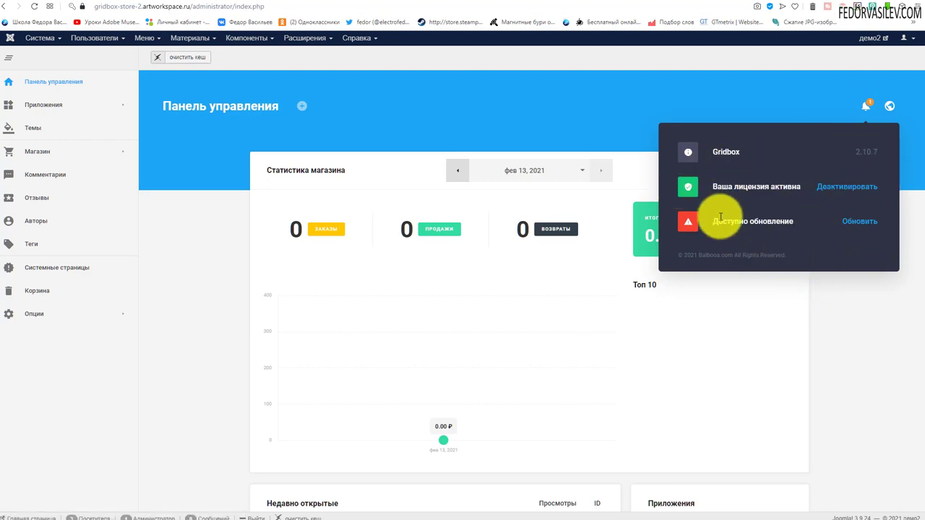
{"action": "left_click", "coordinate": [856, 221]}
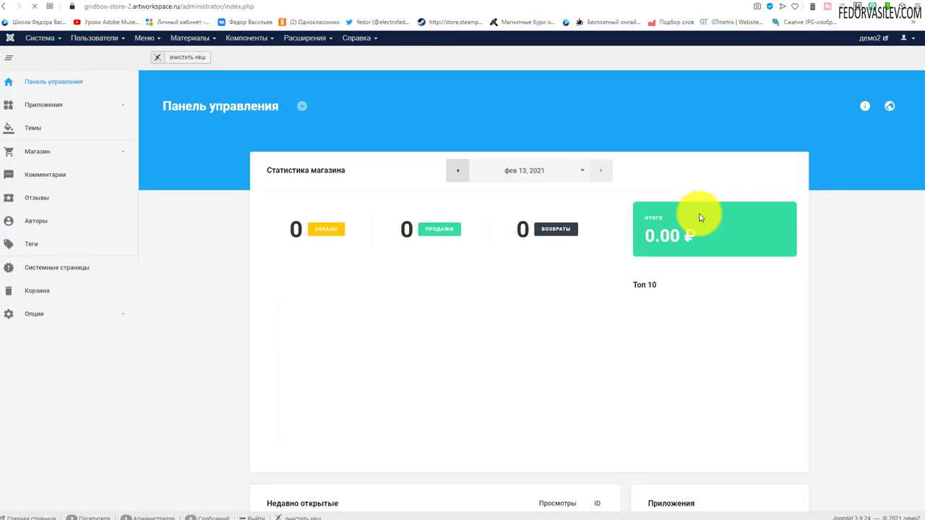
{"action": "left_click", "coordinate": [864, 106]}
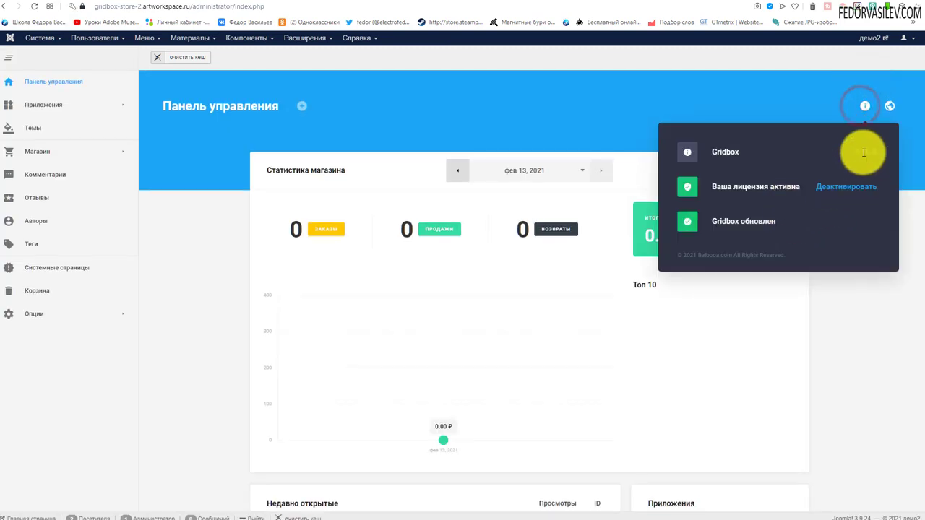
{"action": "left_click", "coordinate": [527, 109]}
Reload the live pizza catalogue page to check how it displays, and return to the administration dashboard.
{"action": "scroll", "coordinate": [449, 139], "scroll_direction": "down", "scroll_amount": 3}
{"action": "scroll", "coordinate": [451, 137], "scroll_direction": "up", "scroll_amount": 3}
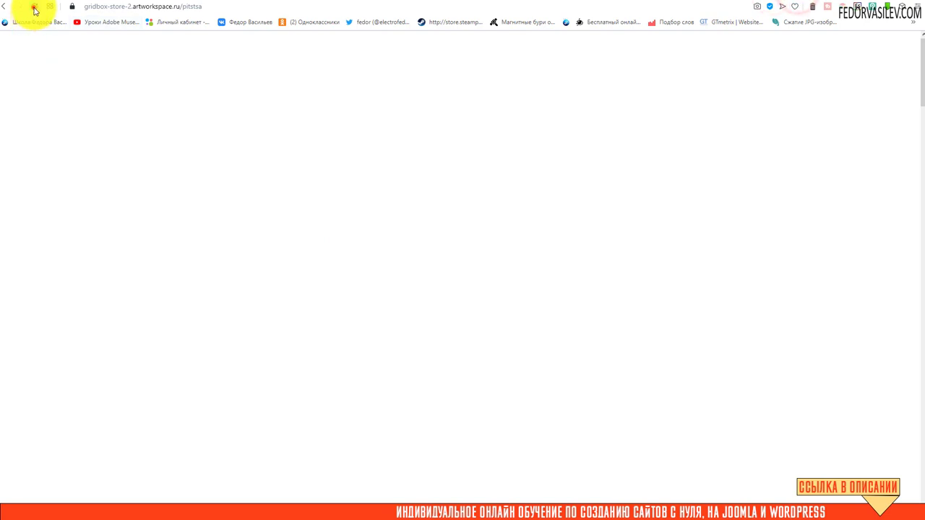
{"action": "left_click", "coordinate": [34, 6]}
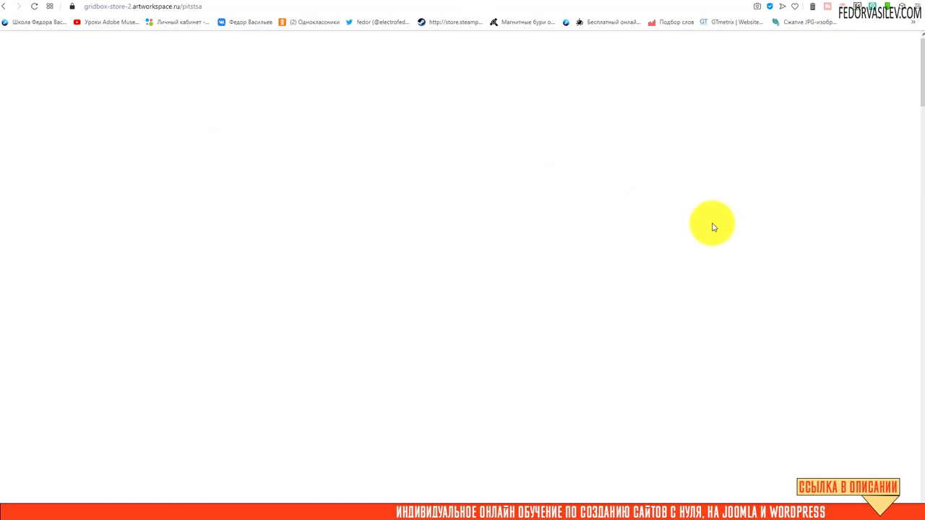
{"action": "left_click", "coordinate": [772, 6]}
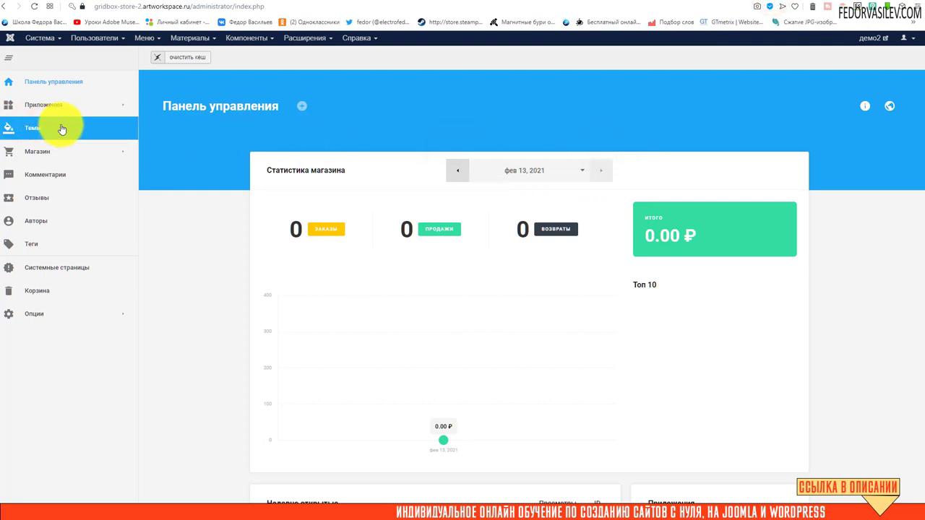
Open the post layout (Макет Поста) of the Shop application in the page editor.
{"action": "mouse_move", "coordinate": [52, 102]}
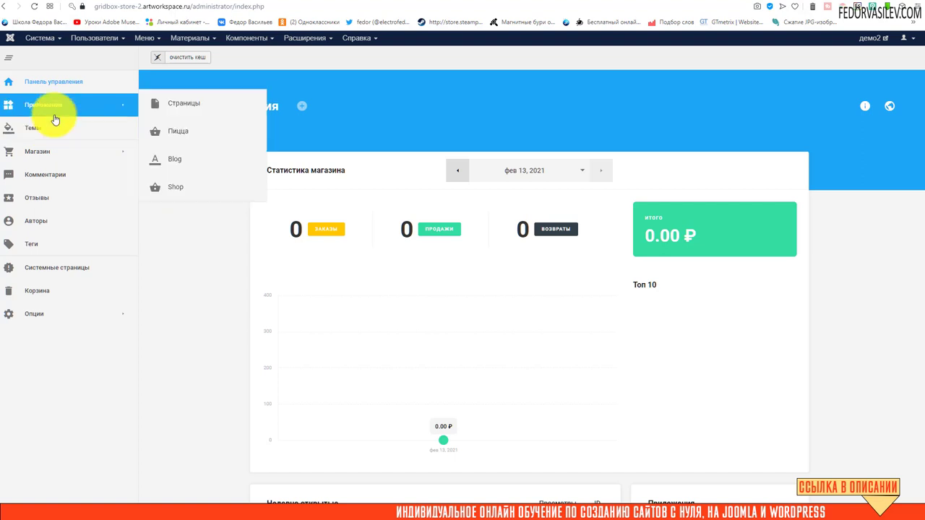
{"action": "left_click", "coordinate": [175, 152]}
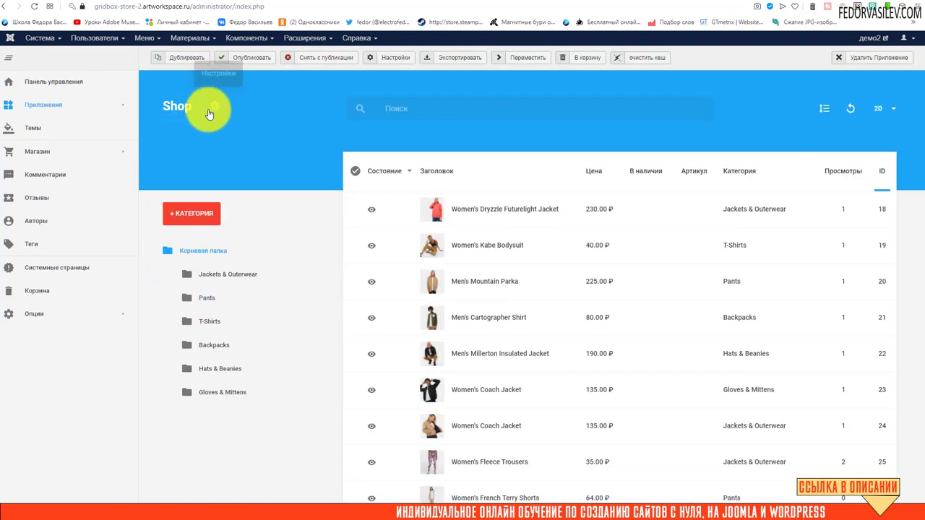
{"action": "left_click", "coordinate": [212, 108]}
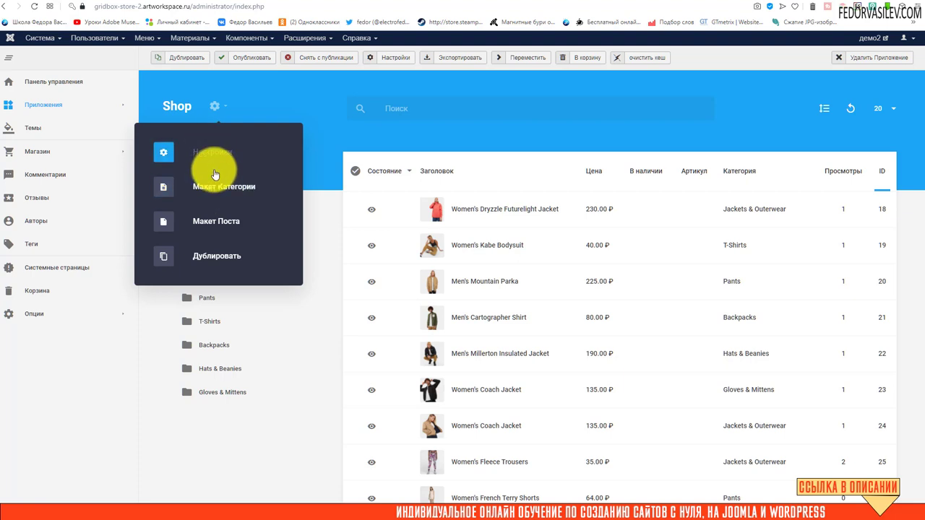
{"action": "left_click", "coordinate": [220, 228]}
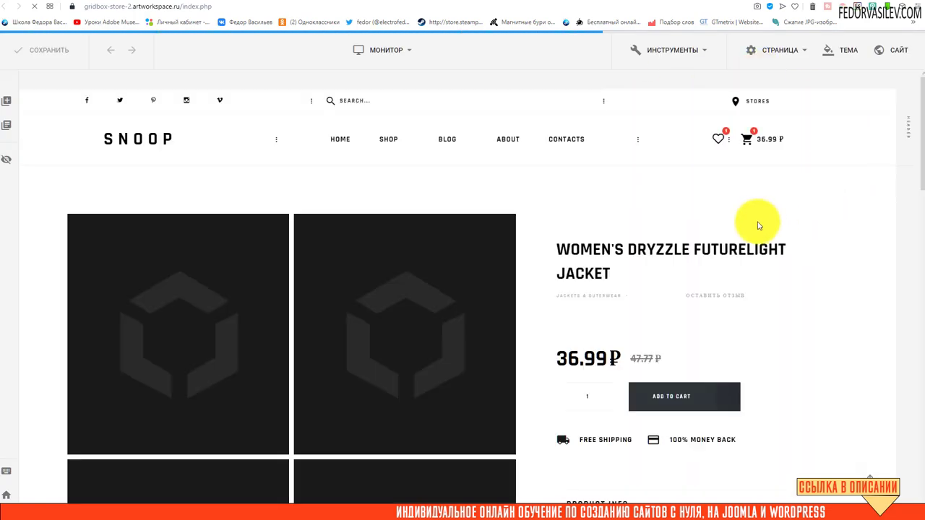
Turn off HTML, CSS and JavaScript minification and deferred loading in the site's performance settings, and save.
{"action": "left_click", "coordinate": [893, 52]}
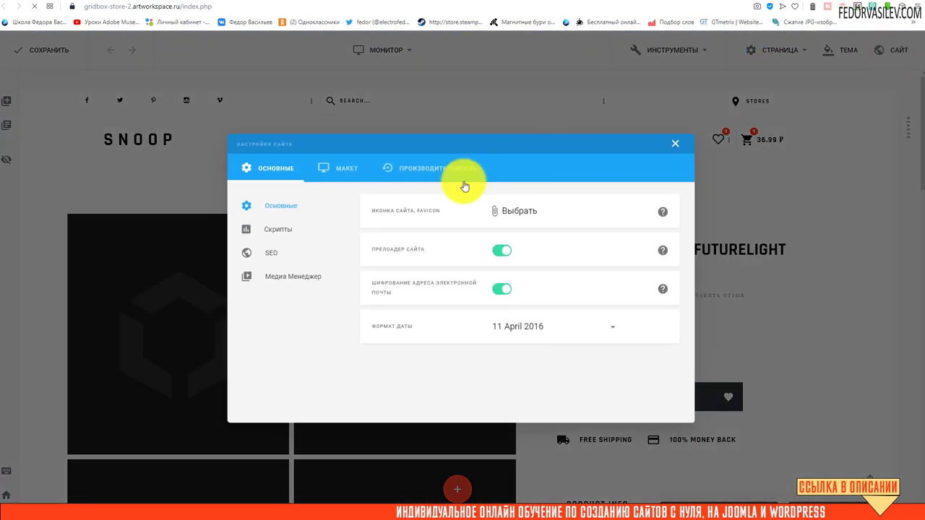
{"action": "left_click", "coordinate": [421, 160]}
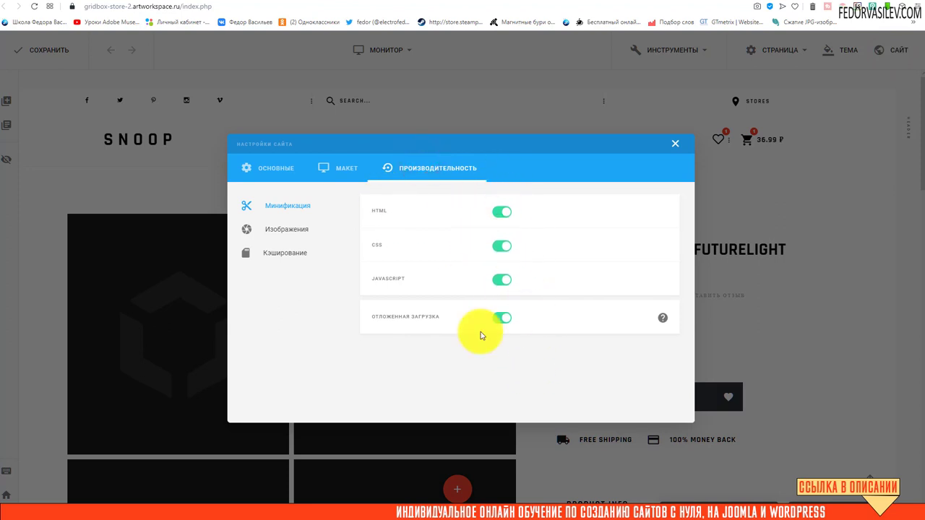
{"action": "left_click", "coordinate": [500, 211]}
{"action": "left_click", "coordinate": [499, 248]}
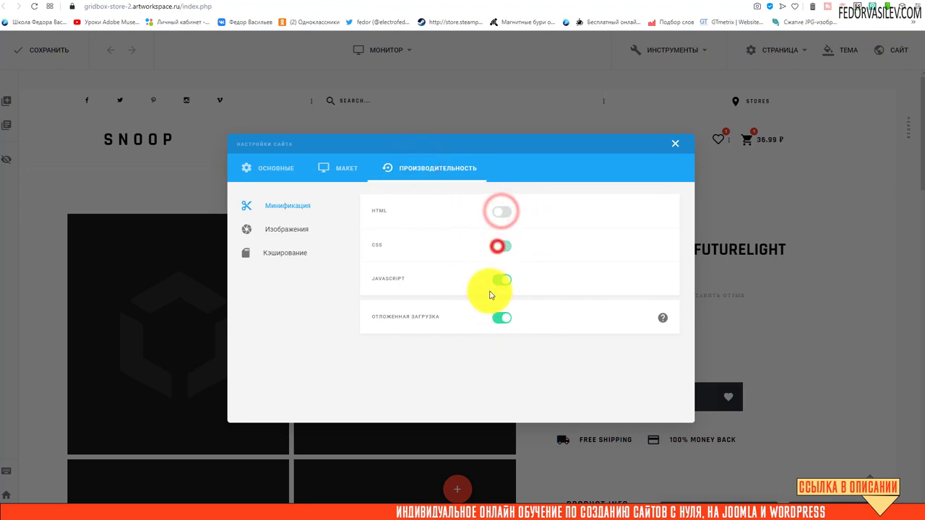
{"action": "left_click", "coordinate": [500, 280]}
{"action": "left_click", "coordinate": [496, 323]}
{"action": "left_click", "coordinate": [55, 130]}
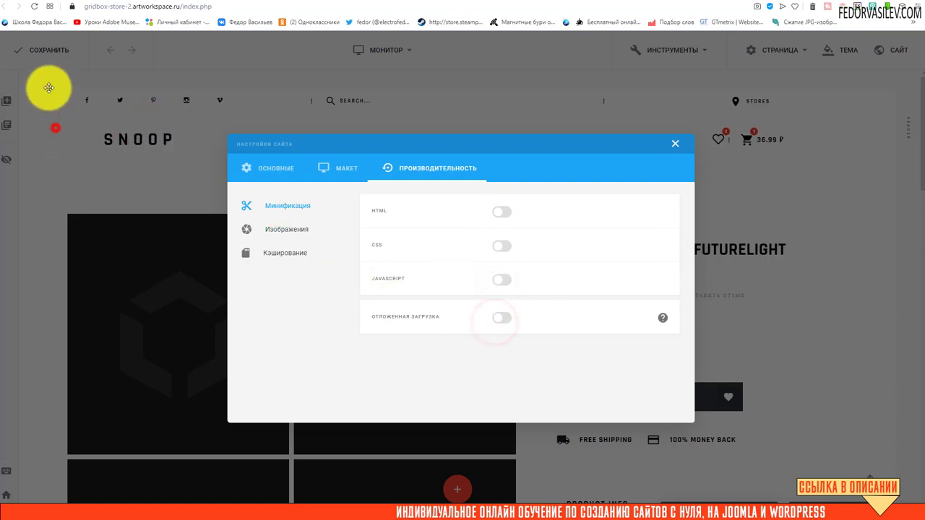
{"action": "left_click", "coordinate": [46, 56]}
Re-enable HTML, CSS and JavaScript minification together with deferred loading in the site settings and save the changes.
{"action": "left_click", "coordinate": [893, 51]}
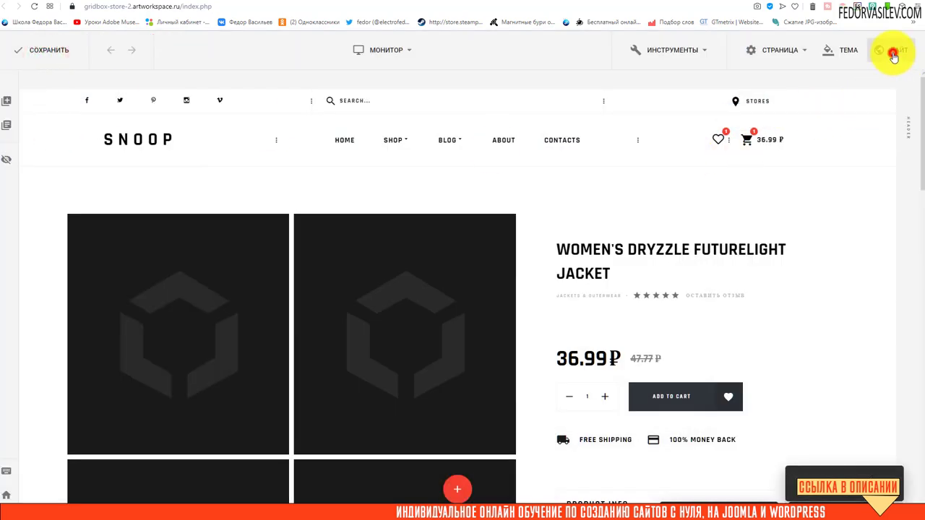
{"action": "left_click", "coordinate": [497, 209]}
{"action": "left_click", "coordinate": [500, 246]}
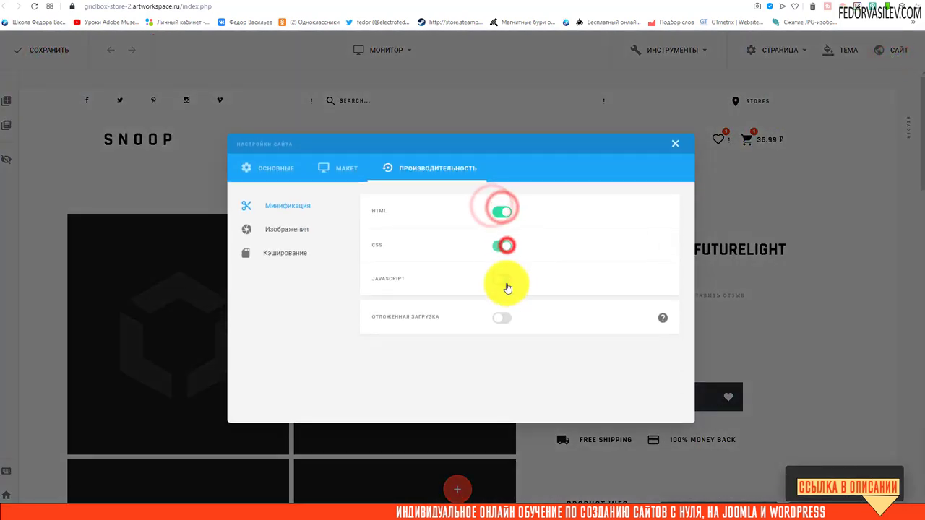
{"action": "left_click", "coordinate": [501, 280]}
{"action": "left_click", "coordinate": [501, 317]}
{"action": "left_click", "coordinate": [29, 63]}
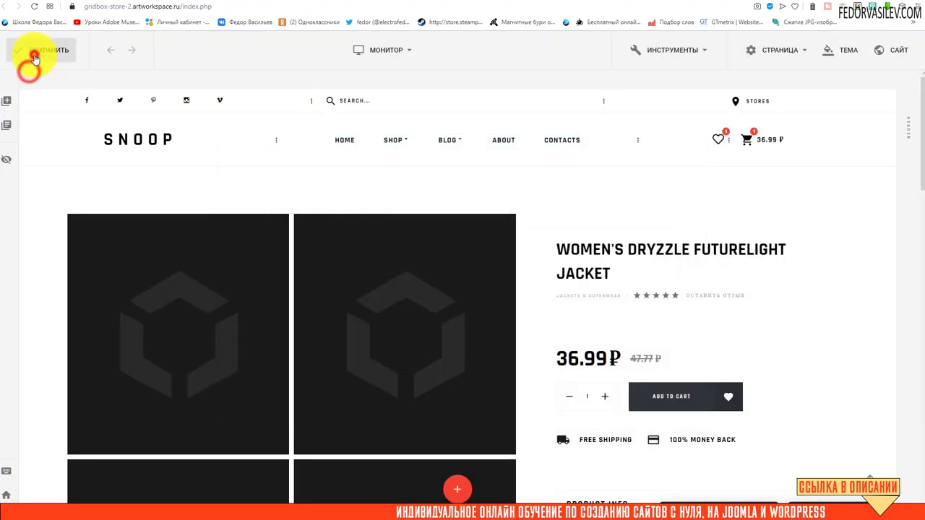
{"action": "left_click", "coordinate": [29, 56]}
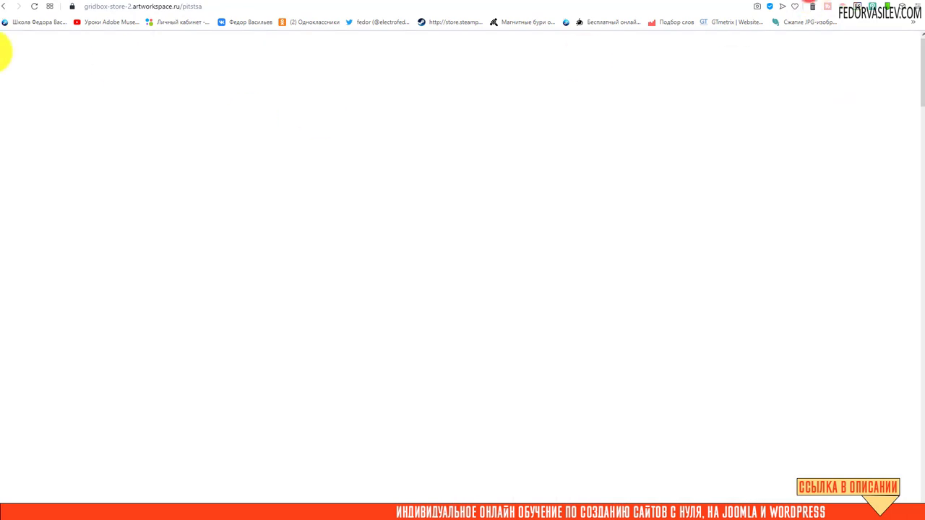
Clear the browser cache for the past day and reload the live pizza catalogue page.
{"action": "left_click", "coordinate": [36, 7]}
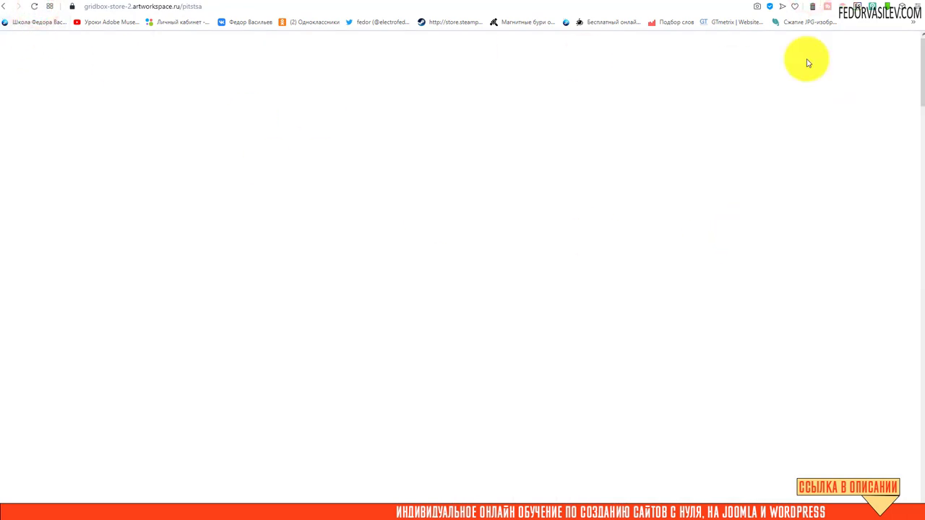
{"action": "left_click", "coordinate": [817, 8]}
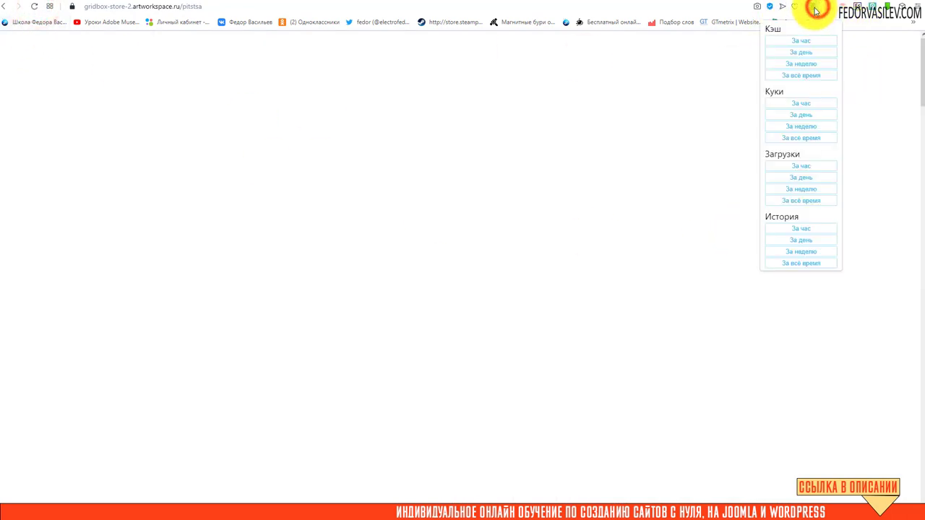
{"action": "left_click", "coordinate": [808, 53]}
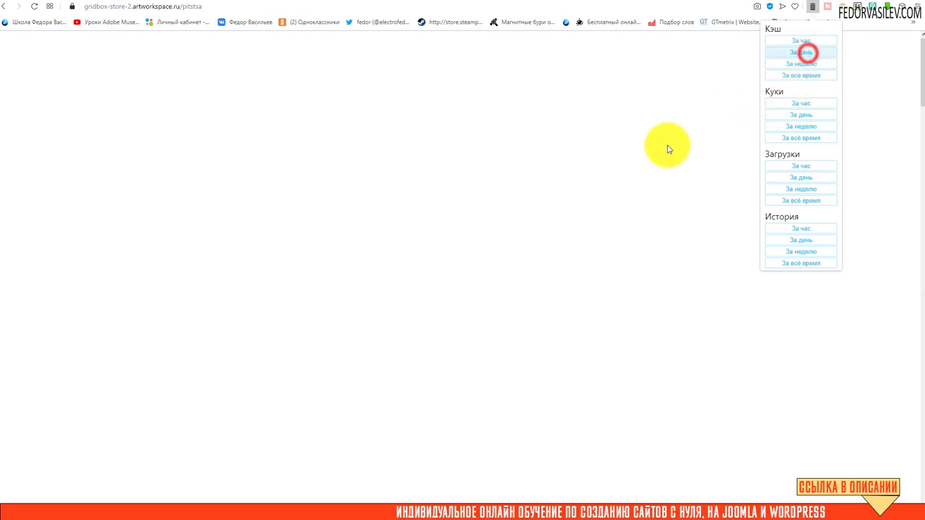
{"action": "left_click", "coordinate": [675, 123]}
{"action": "left_click", "coordinate": [35, 10]}
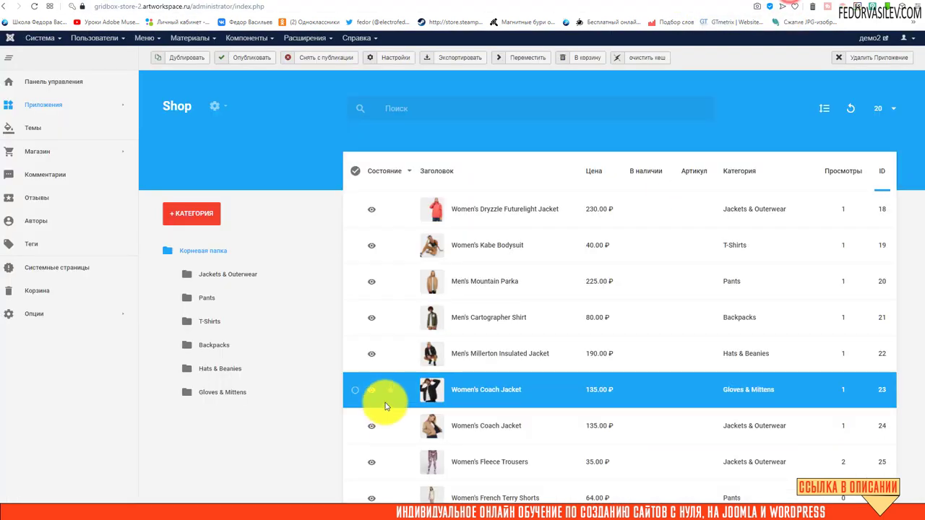
Open the existing Shipping Method in the store's delivery settings and change its title to "бесплатно".
{"action": "left_click", "coordinate": [263, 191]}
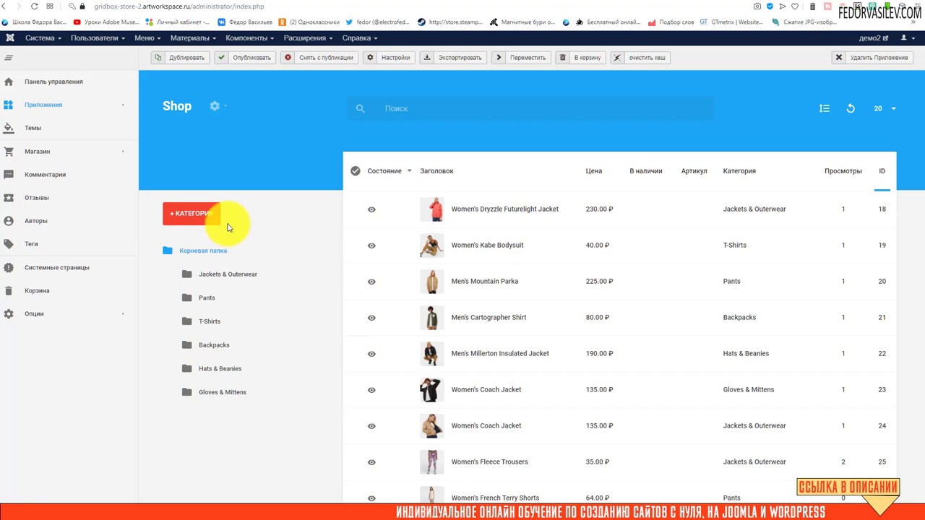
{"action": "mouse_move", "coordinate": [74, 155]}
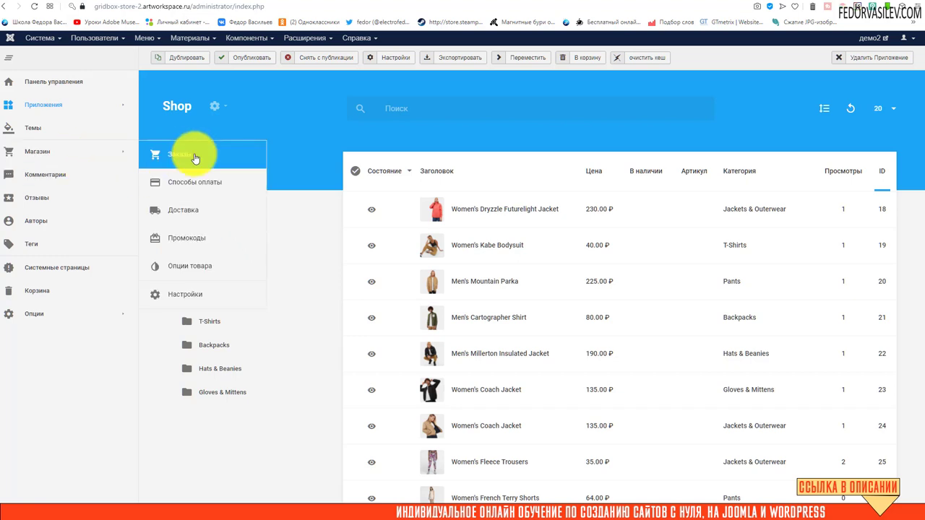
{"action": "left_click", "coordinate": [191, 210]}
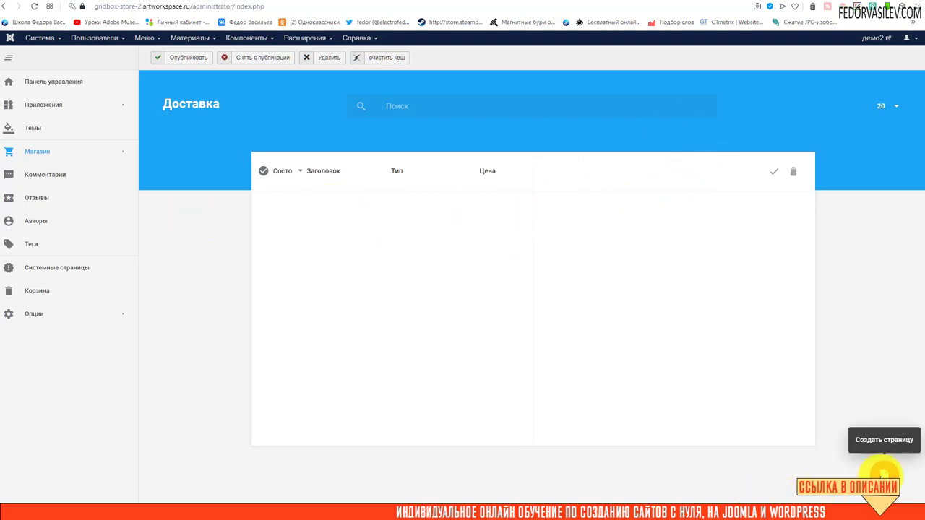
{"action": "left_click", "coordinate": [327, 212]}
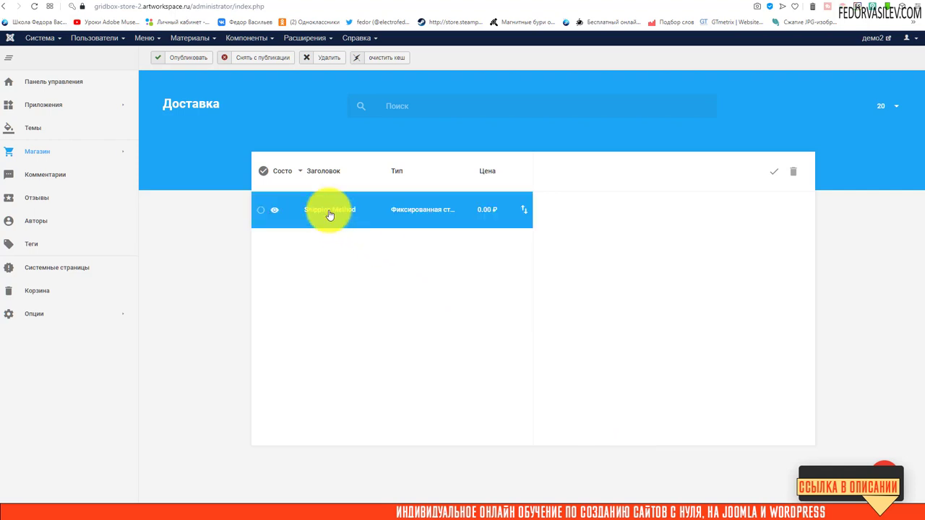
{"action": "left_click_drag", "start_coordinate": [630, 304], "coordinate": [449, 309]}
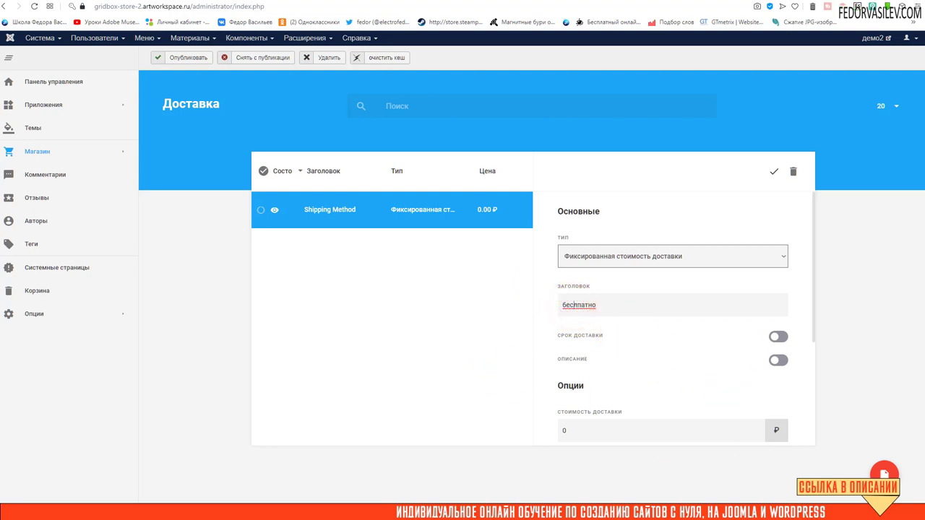
Set the delivery method's type to "Самовывоз" and review the fields available for it.
{"action": "left_click", "coordinate": [592, 256]}
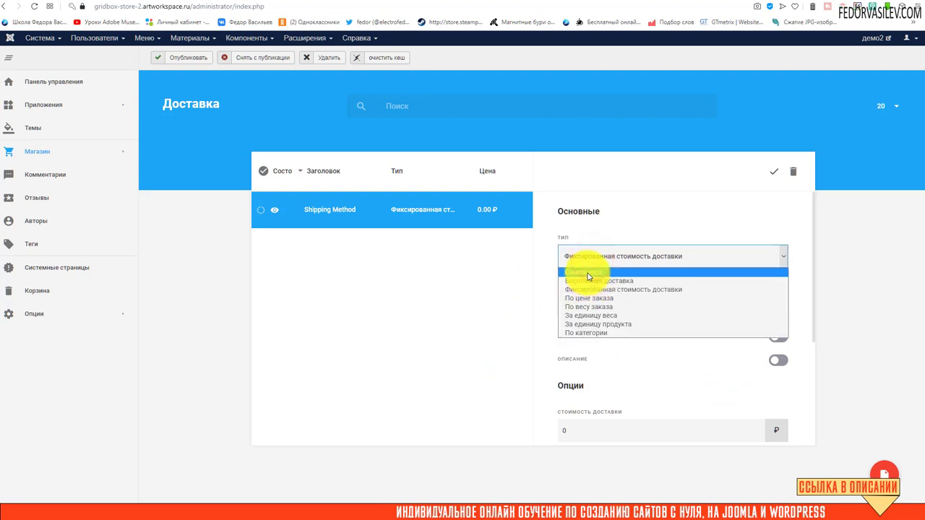
{"action": "left_click", "coordinate": [589, 273]}
{"action": "scroll", "coordinate": [646, 318], "scroll_direction": "down", "scroll_amount": 1}
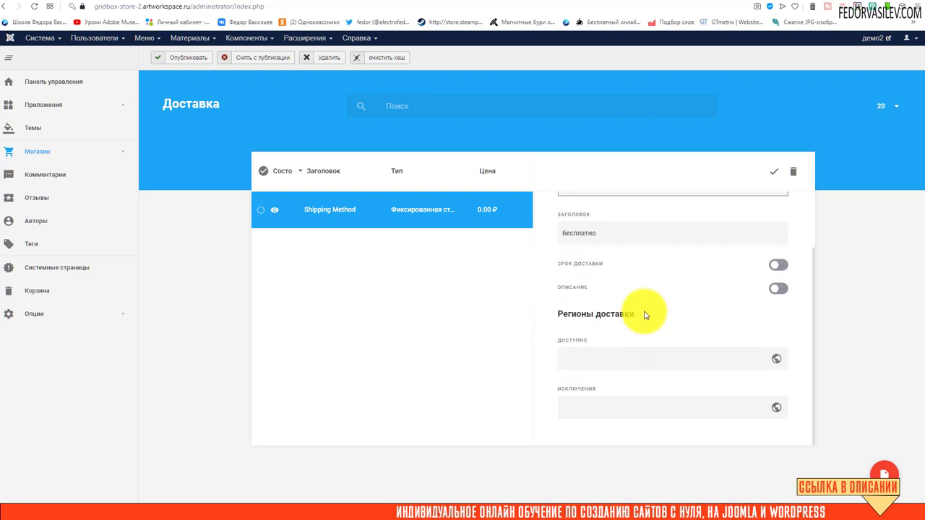
{"action": "scroll", "coordinate": [645, 316], "scroll_direction": "up", "scroll_amount": 1}
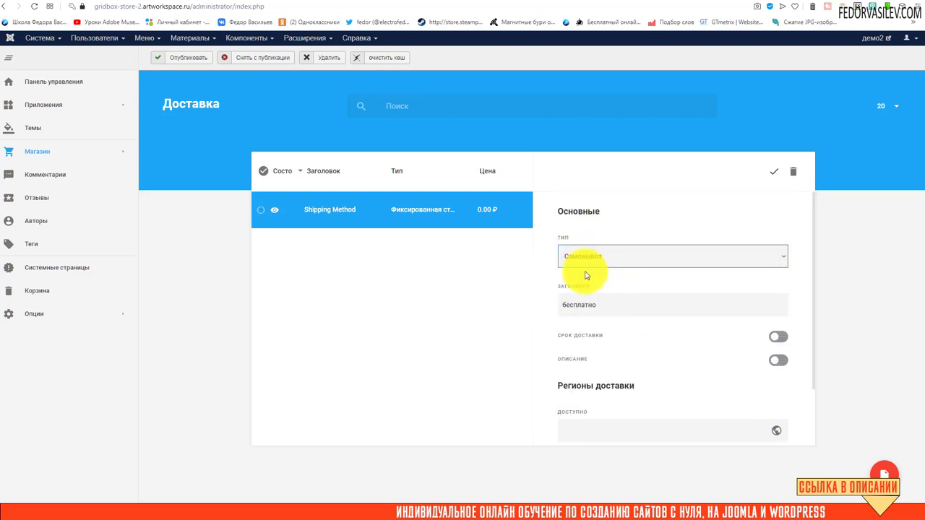
{"action": "left_click", "coordinate": [602, 255]}
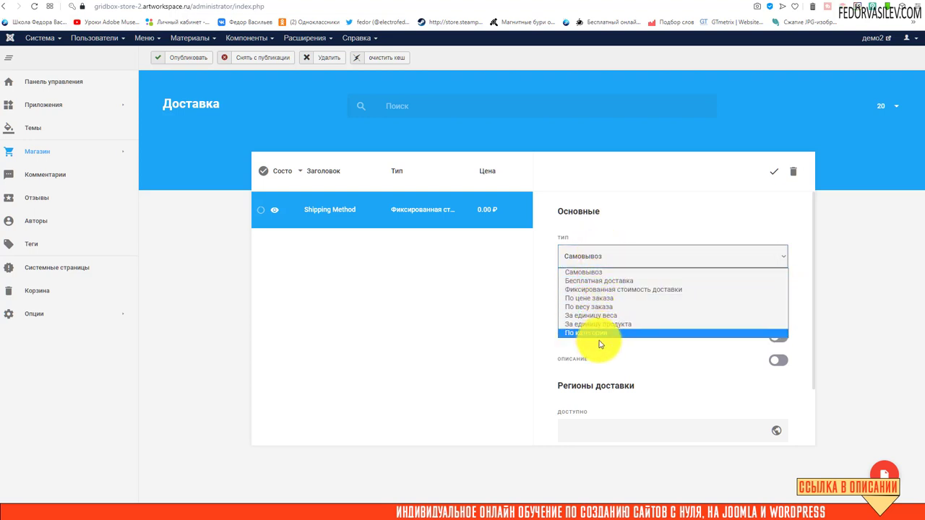
{"action": "left_click", "coordinate": [636, 224]}
{"action": "scroll", "coordinate": [621, 282], "scroll_direction": "down", "scroll_amount": 1}
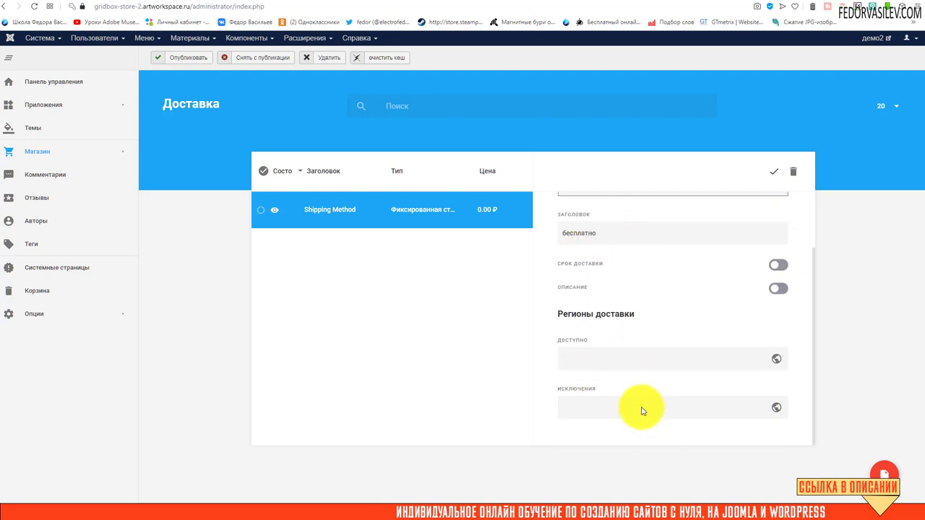
{"action": "scroll", "coordinate": [640, 405], "scroll_direction": "up", "scroll_amount": 1}
{"action": "left_click", "coordinate": [598, 260]}
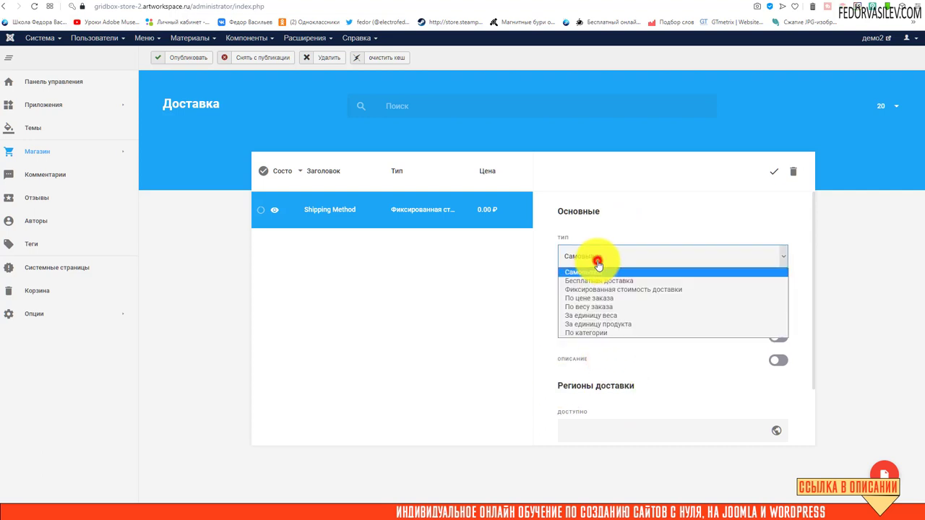
{"action": "left_click", "coordinate": [594, 274]}
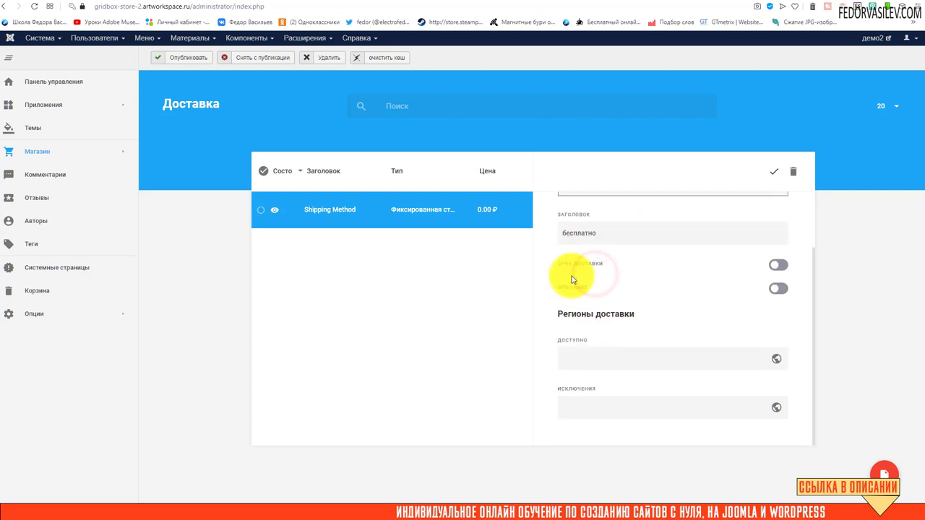
Enable the delivery time and description options, and enter "2 -4 для" as the delivery time.
{"action": "left_click", "coordinate": [779, 265]}
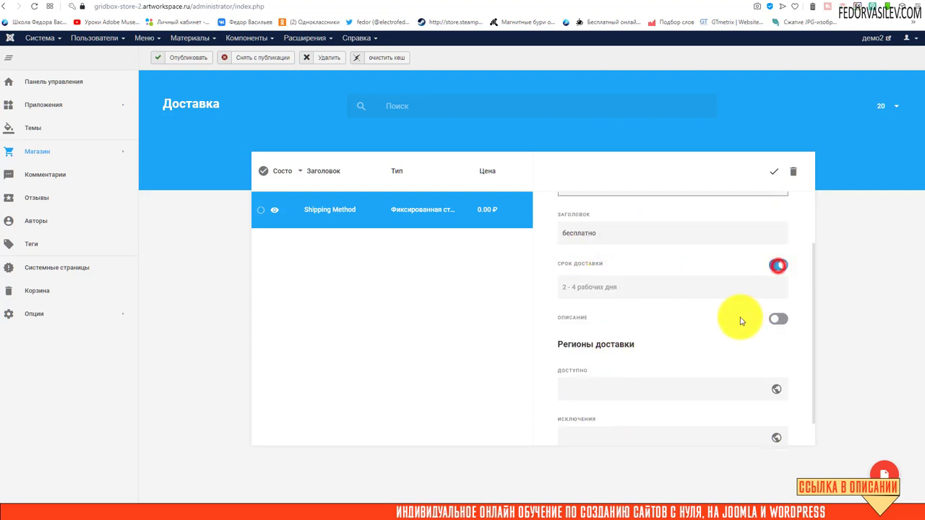
{"action": "left_click", "coordinate": [578, 288]}
{"action": "left_click", "coordinate": [780, 319]}
{"action": "scroll", "coordinate": [599, 318], "scroll_direction": "down", "scroll_amount": 2}
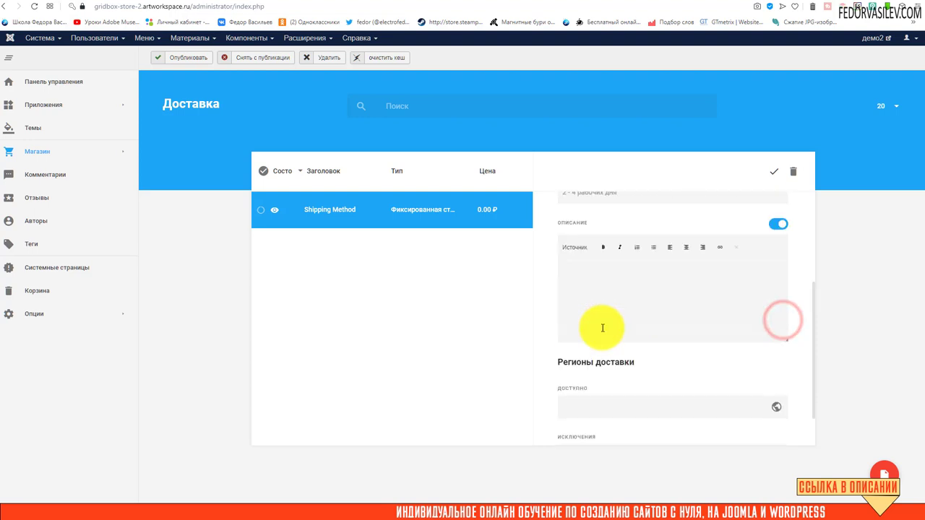
{"action": "scroll", "coordinate": [578, 303], "scroll_direction": "up", "scroll_amount": 2}
{"action": "scroll", "coordinate": [600, 307], "scroll_direction": "up", "scroll_amount": 2}
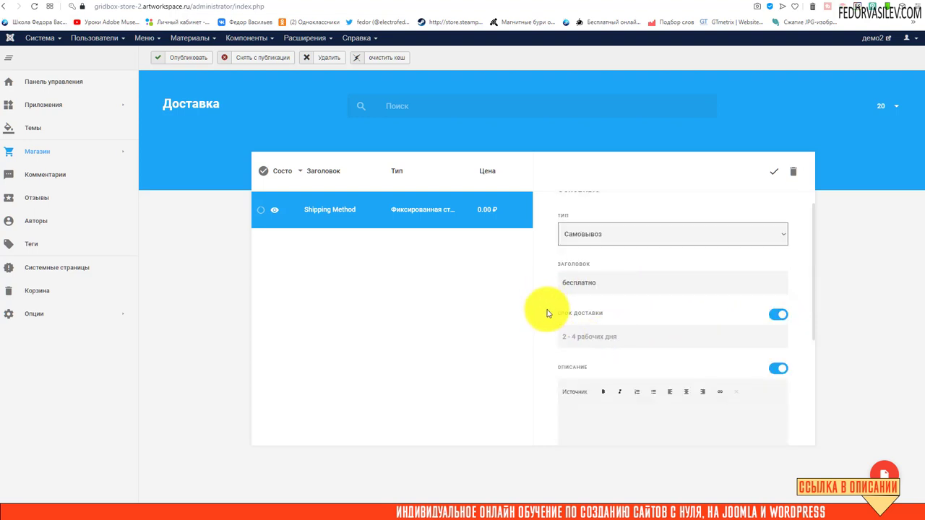
{"action": "left_click", "coordinate": [575, 330]}
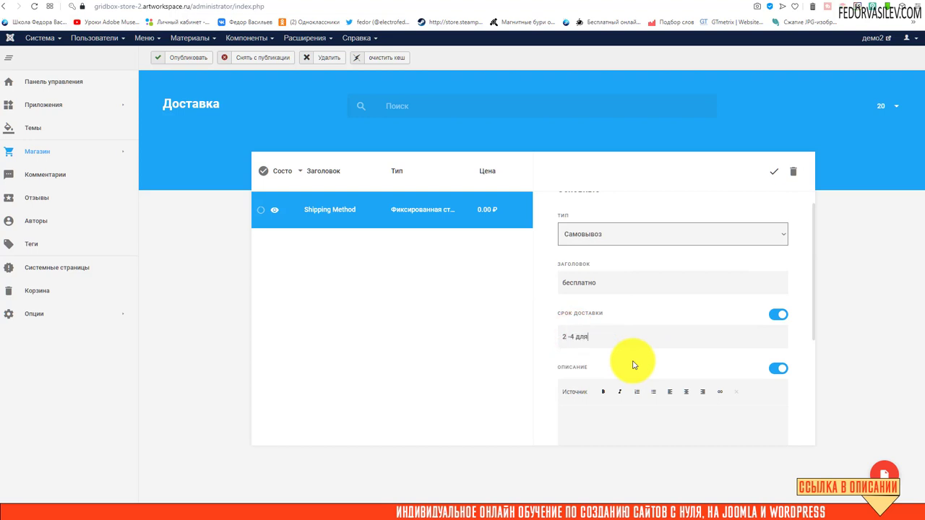
Enter "описание доставки" in bold as the method's description and save the delivery method.
{"action": "scroll", "coordinate": [633, 365], "scroll_direction": "down", "scroll_amount": 3}
{"action": "scroll", "coordinate": [636, 355], "scroll_direction": "up", "scroll_amount": 1}
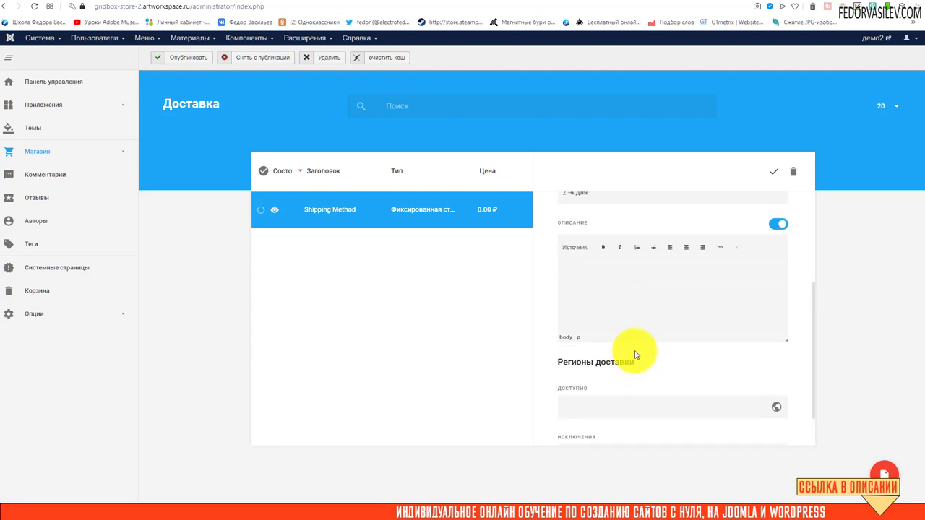
{"action": "type", "text": "описание доставки"}
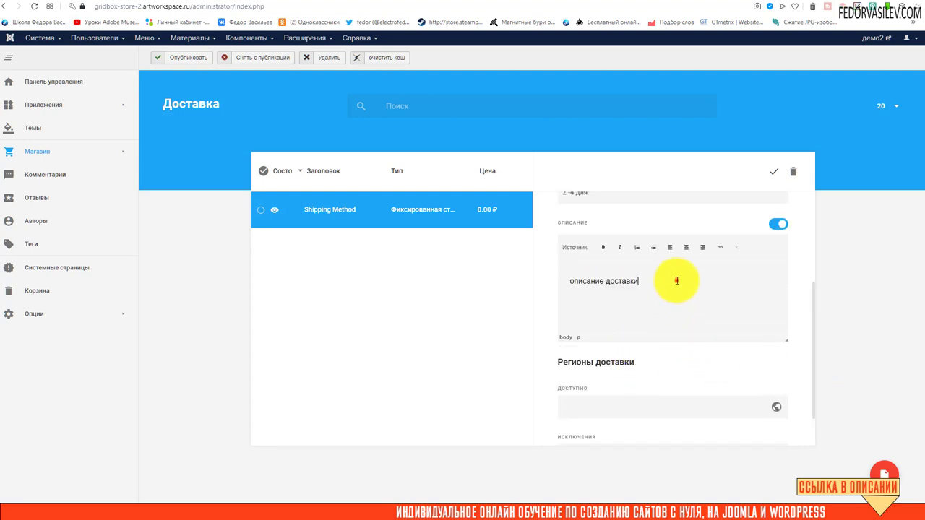
{"action": "left_click_drag", "start_coordinate": [677, 281], "coordinate": [607, 258]}
{"action": "left_click", "coordinate": [604, 249]}
{"action": "scroll", "coordinate": [665, 300], "scroll_direction": "down", "scroll_amount": 1}
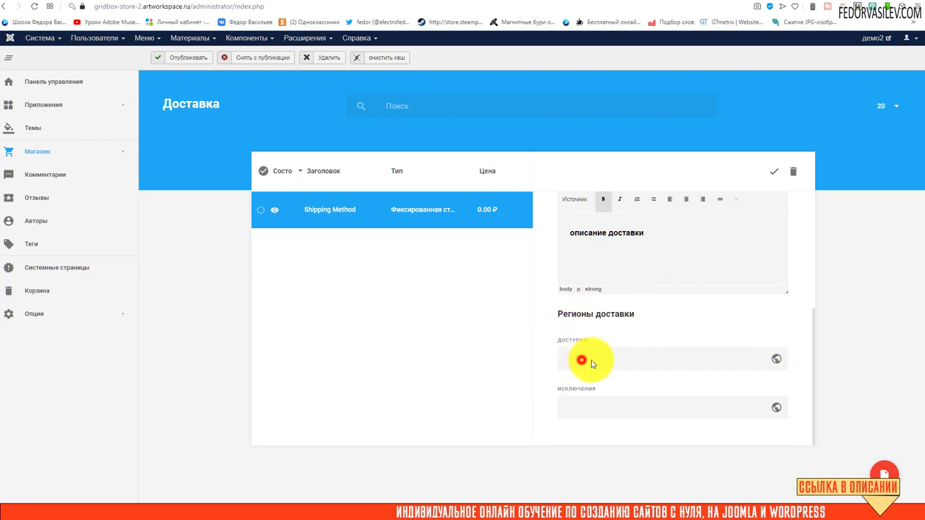
{"action": "scroll", "coordinate": [650, 289], "scroll_direction": "up", "scroll_amount": 4}
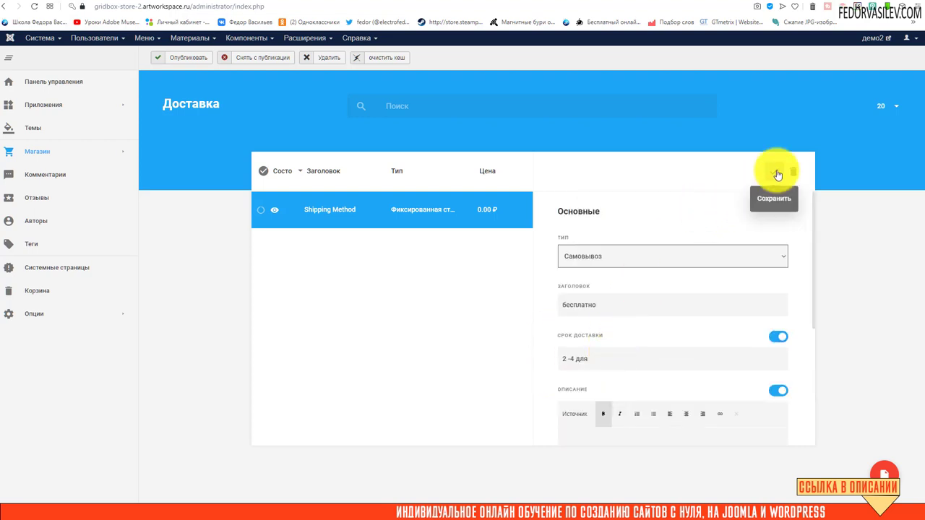
{"action": "left_click", "coordinate": [777, 175]}
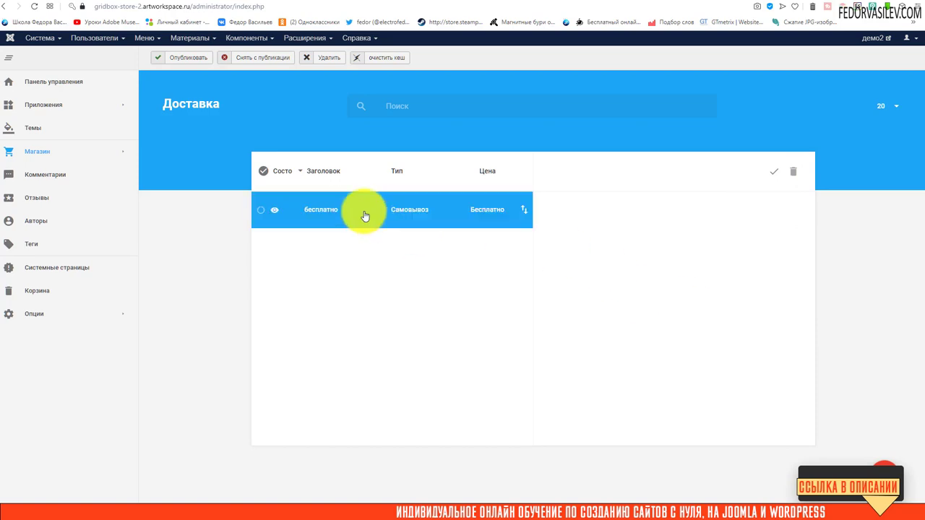
Reopen the saved "бесплатно" delivery method and look through its available types.
{"action": "left_click", "coordinate": [364, 217]}
{"action": "left_click", "coordinate": [614, 257]}
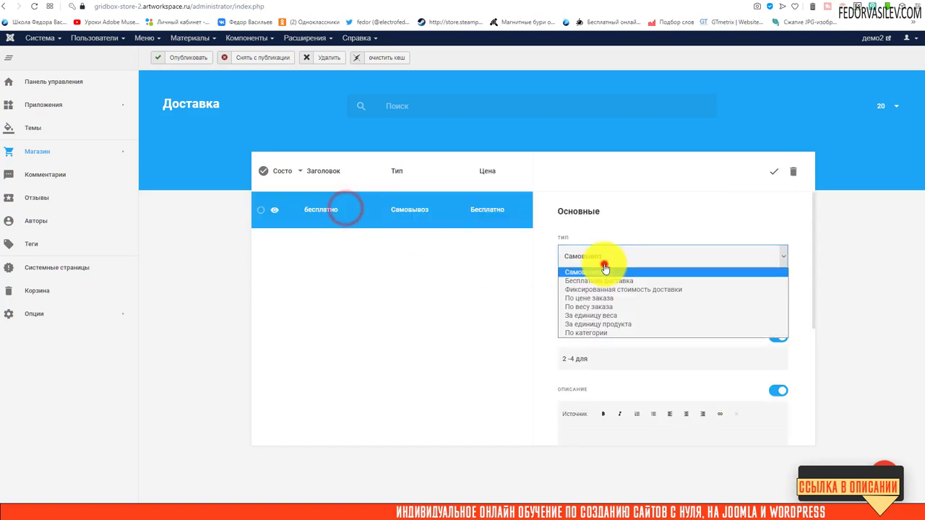
{"action": "left_click", "coordinate": [625, 227]}
On the live pizza page, open the cart and proceed to checkout to examine the delivery option's title, time and description.
{"action": "left_click", "coordinate": [803, 5]}
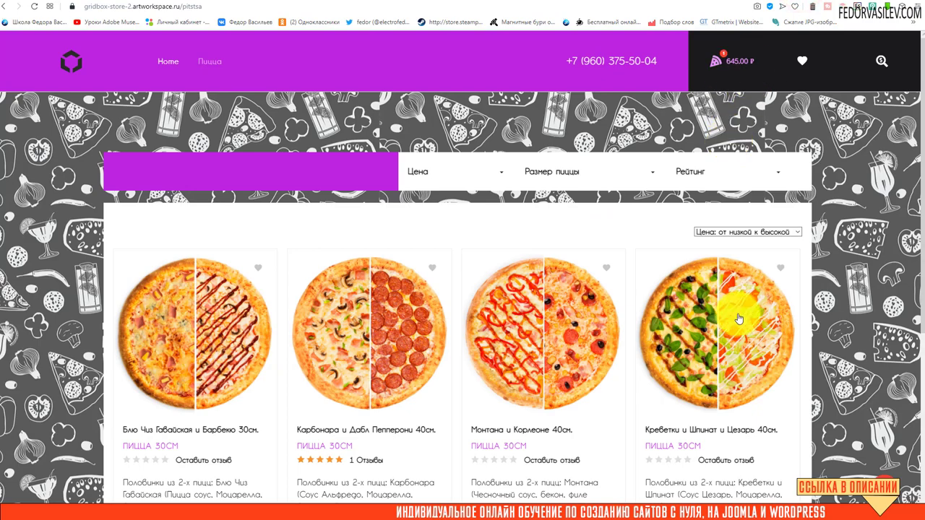
{"action": "scroll", "coordinate": [715, 144], "scroll_direction": "down", "scroll_amount": 1}
{"action": "scroll", "coordinate": [689, 274], "scroll_direction": "up", "scroll_amount": 1}
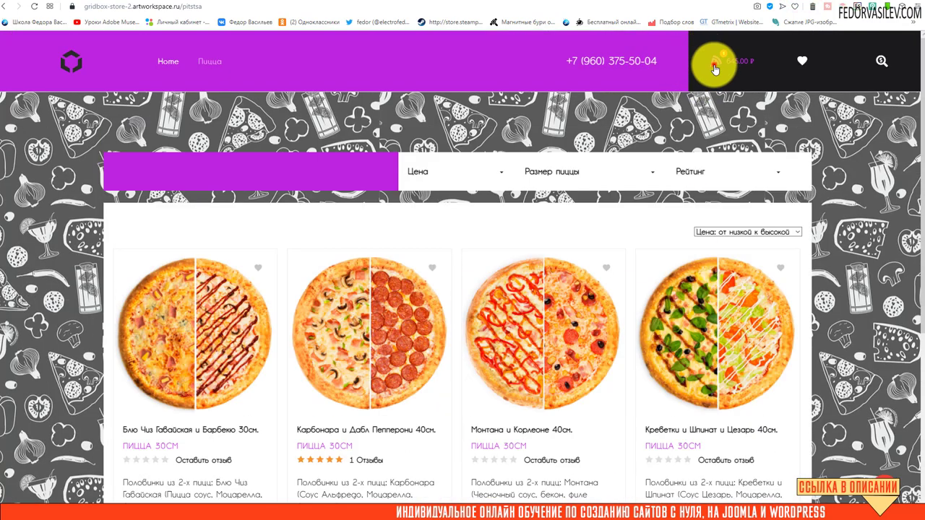
{"action": "left_click", "coordinate": [715, 69]}
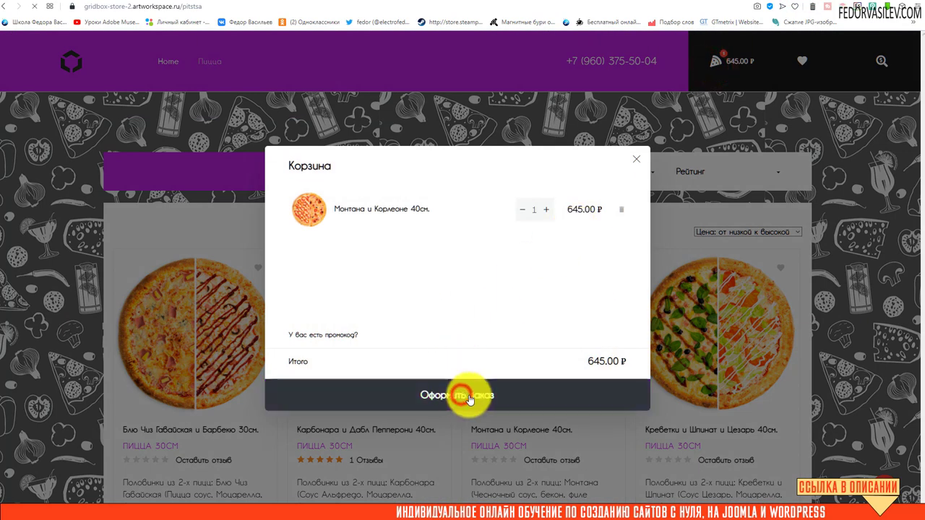
{"action": "left_click", "coordinate": [468, 398]}
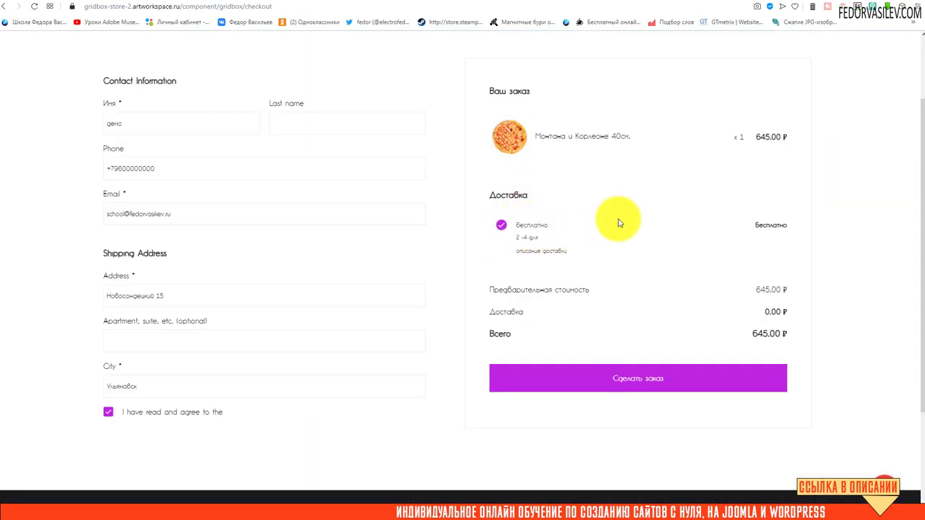
{"action": "left_click", "coordinate": [568, 233]}
{"action": "scroll", "coordinate": [547, 258], "scroll_direction": "up", "scroll_amount": 2}
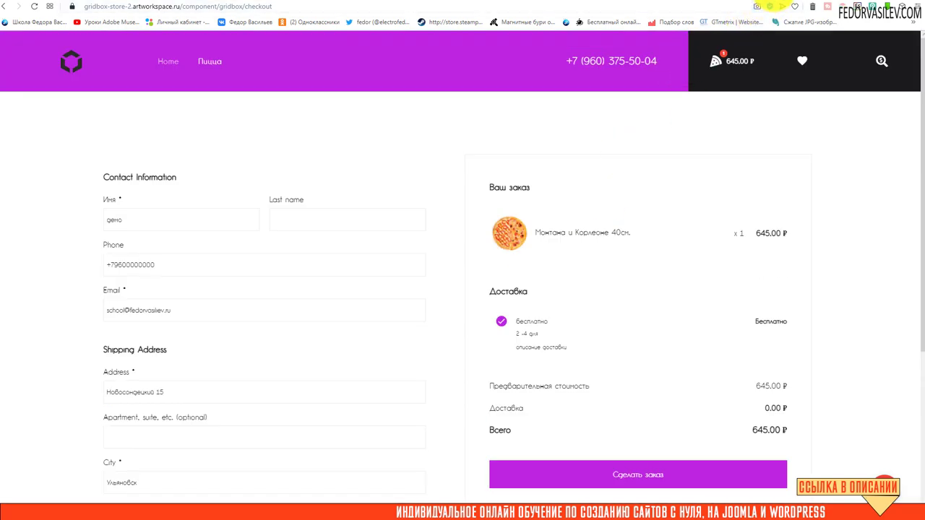
Return to the store's delivery settings and review the "бесплатно" method's delivery time and description.
{"action": "key", "text": "ctrl+Tab"}
{"action": "left_click", "coordinate": [593, 357]}
{"action": "scroll", "coordinate": [570, 248], "scroll_direction": "down", "scroll_amount": 2}
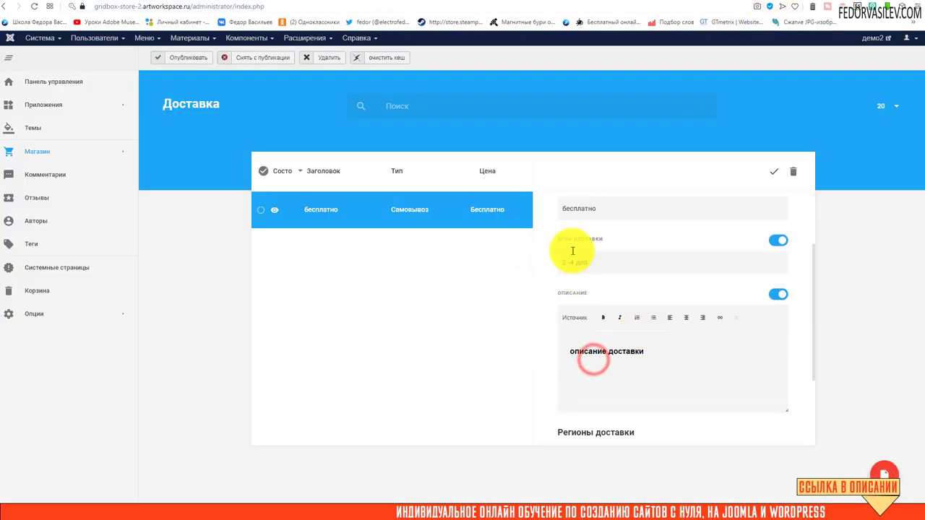
{"action": "scroll", "coordinate": [611, 341], "scroll_direction": "up", "scroll_amount": 2}
Switch the method's type to "Бесплатная доставка" and review its settings.
{"action": "left_click", "coordinate": [598, 257]}
{"action": "left_click", "coordinate": [597, 283]}
{"action": "scroll", "coordinate": [630, 273], "scroll_direction": "down", "scroll_amount": 3}
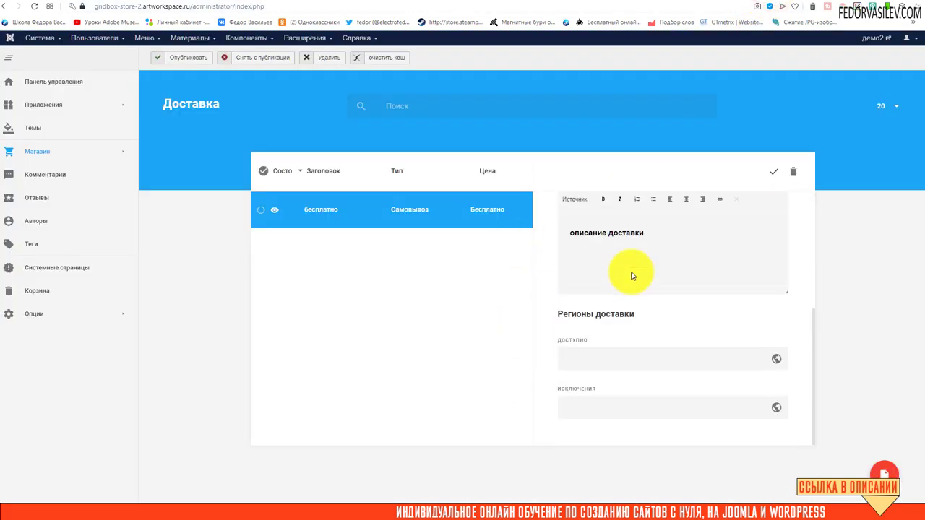
{"action": "scroll", "coordinate": [630, 268], "scroll_direction": "up", "scroll_amount": 3}
Switch the method's type to "Фиксированная стоимость доставки" and open its delivery cost for editing.
{"action": "left_click", "coordinate": [629, 262]}
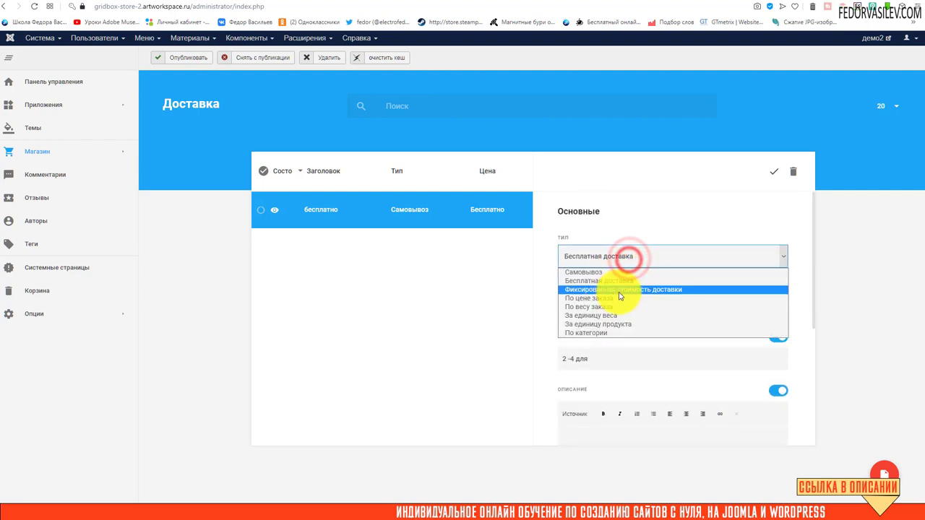
{"action": "left_click", "coordinate": [619, 289]}
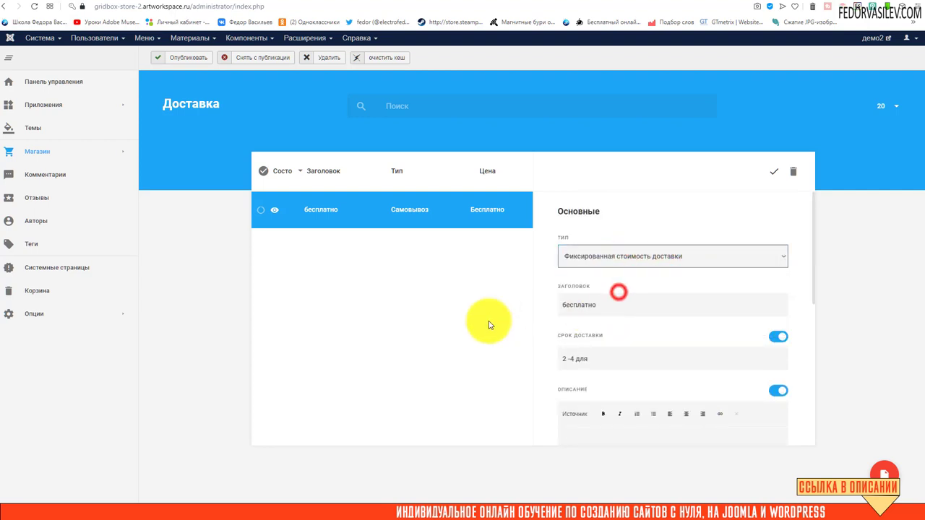
{"action": "scroll", "coordinate": [591, 274], "scroll_direction": "down", "scroll_amount": 5}
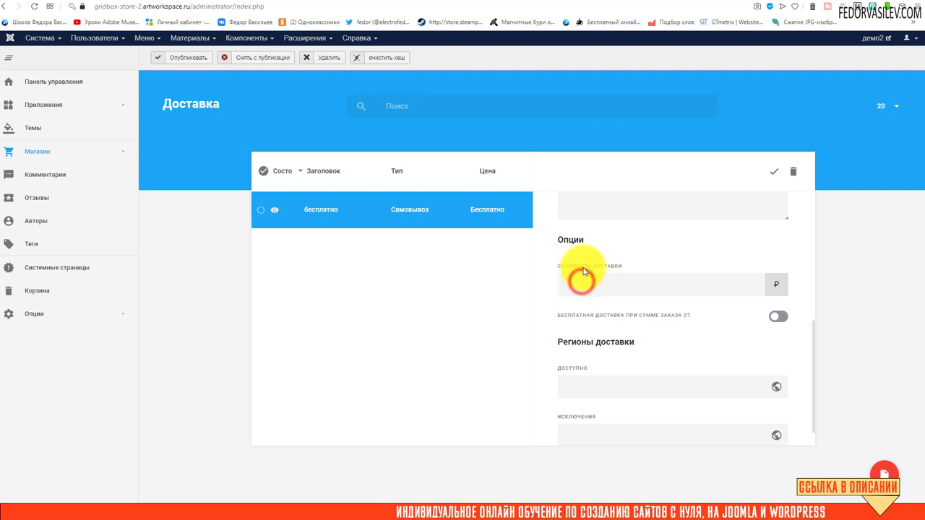
{"action": "left_click", "coordinate": [582, 280]}
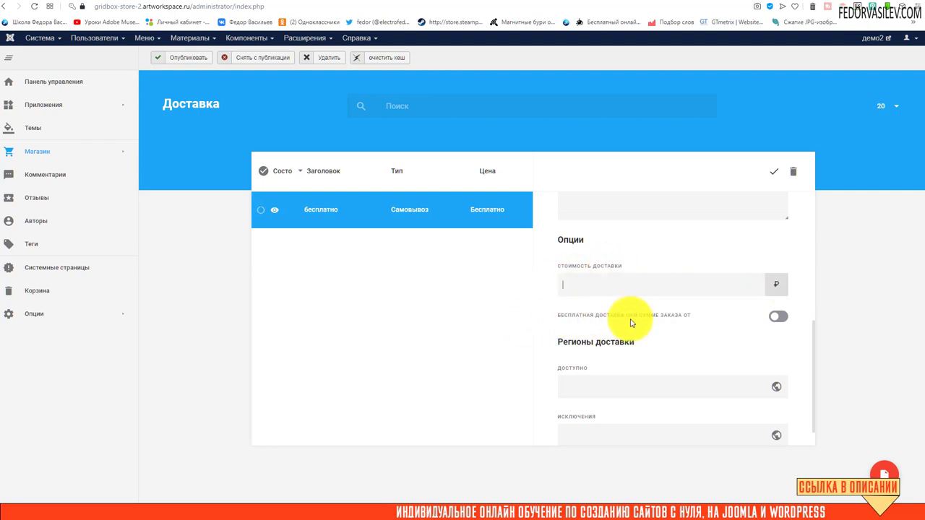
Turn on free delivery from a minimum order amount, check its amount field, and turn the option off again.
{"action": "left_click", "coordinate": [778, 316]}
{"action": "scroll", "coordinate": [574, 278], "scroll_direction": "down", "scroll_amount": 2}
{"action": "scroll", "coordinate": [578, 289], "scroll_direction": "up", "scroll_amount": 1}
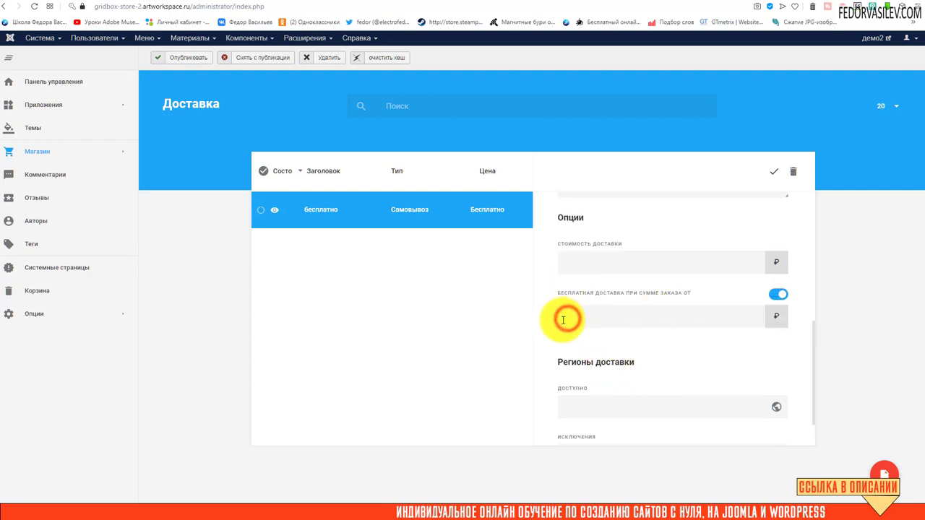
{"action": "scroll", "coordinate": [660, 330], "scroll_direction": "up", "scroll_amount": 1}
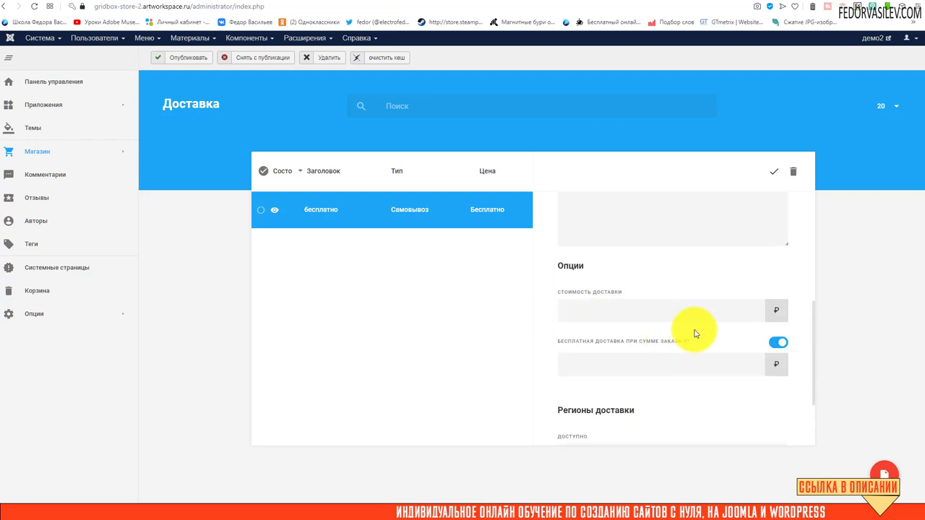
{"action": "left_click", "coordinate": [771, 342]}
{"action": "scroll", "coordinate": [691, 326], "scroll_direction": "down", "scroll_amount": 1}
{"action": "scroll", "coordinate": [688, 320], "scroll_direction": "up", "scroll_amount": 4}
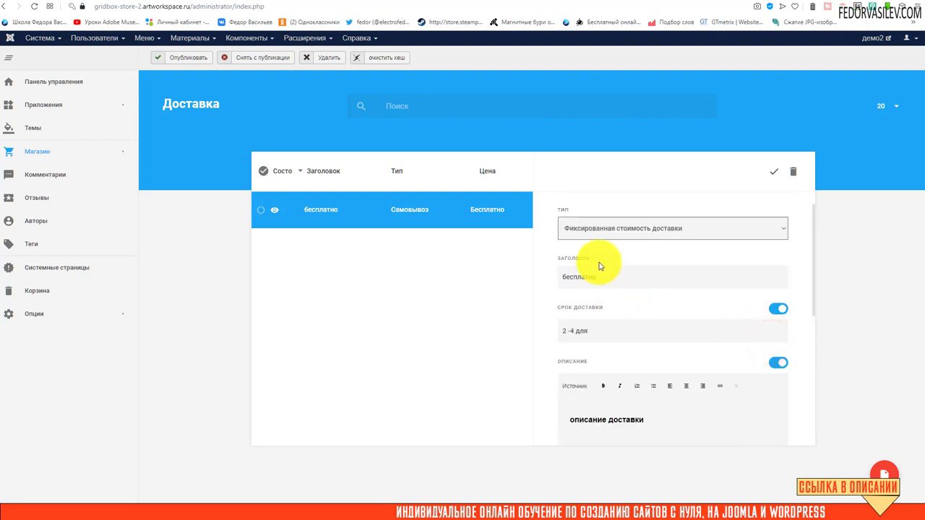
Set the delivery method's type to "По цене заказа" and add two empty price ranges.
{"action": "left_click", "coordinate": [587, 227]}
{"action": "left_click", "coordinate": [599, 277]}
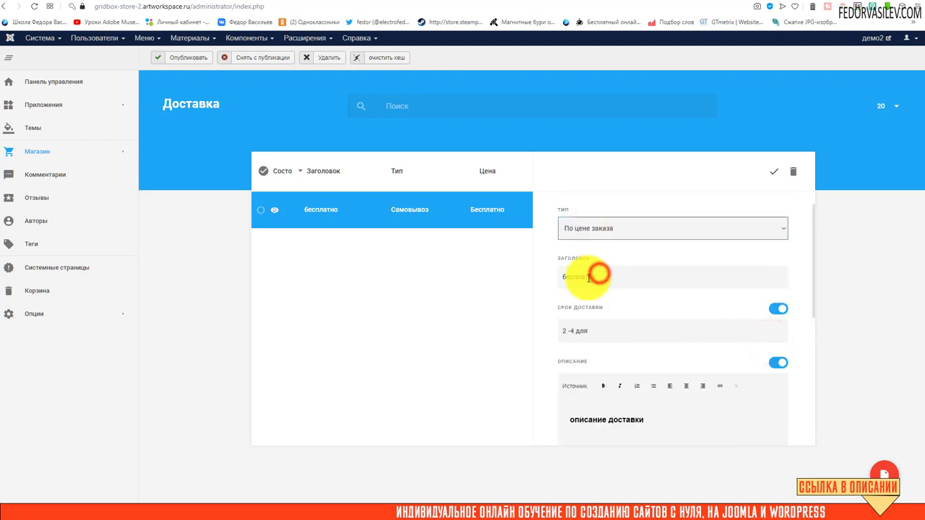
{"action": "scroll", "coordinate": [589, 275], "scroll_direction": "down", "scroll_amount": 4}
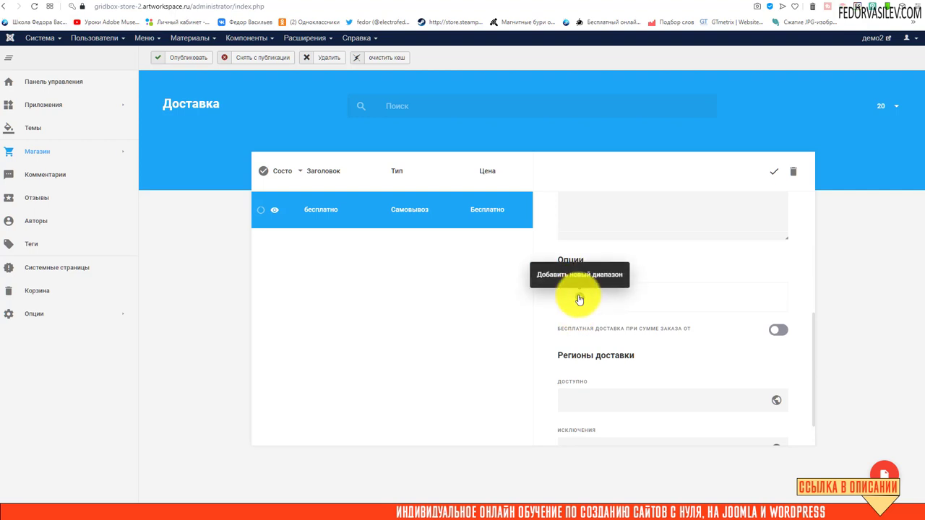
{"action": "left_click", "coordinate": [580, 298]}
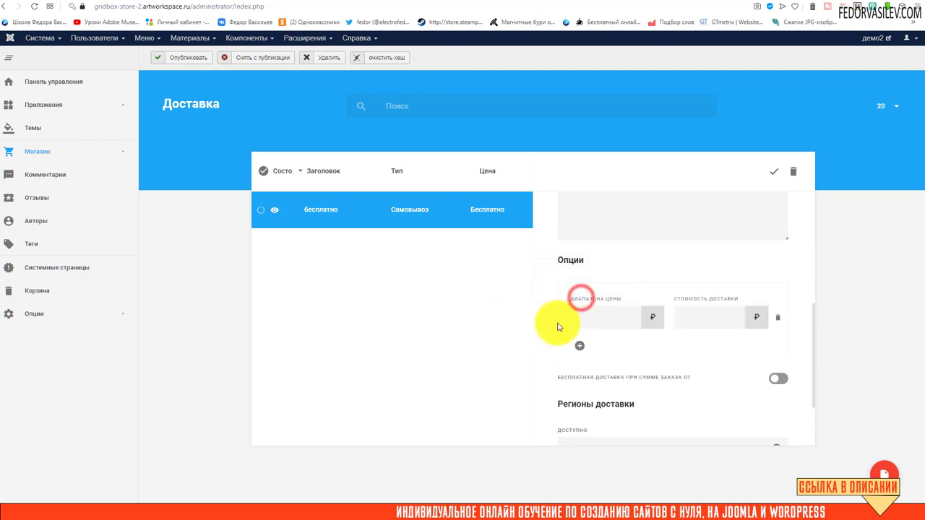
{"action": "left_click", "coordinate": [579, 346]}
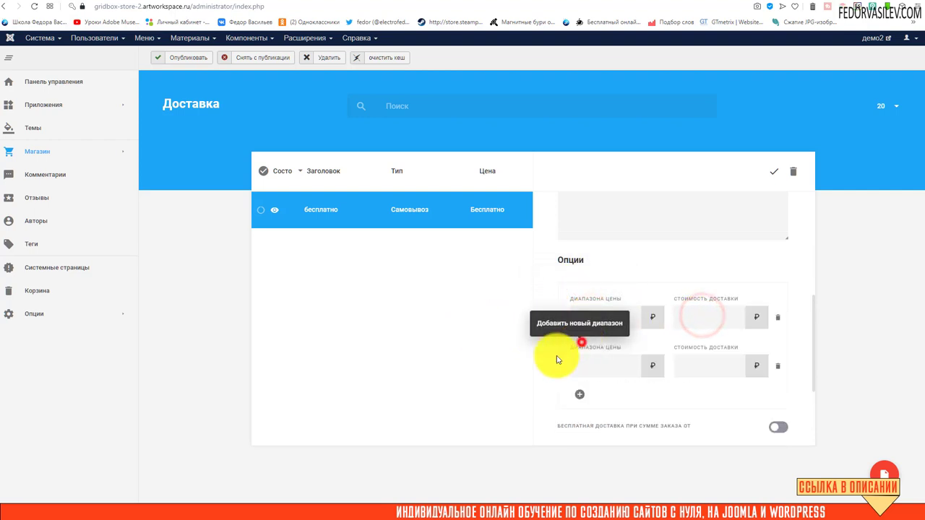
Toggle free delivery from a minimum order amount, and switch the delivery method's type to "По весу заказа".
{"action": "scroll", "coordinate": [592, 332], "scroll_direction": "down", "scroll_amount": 2}
{"action": "left_click", "coordinate": [775, 289]}
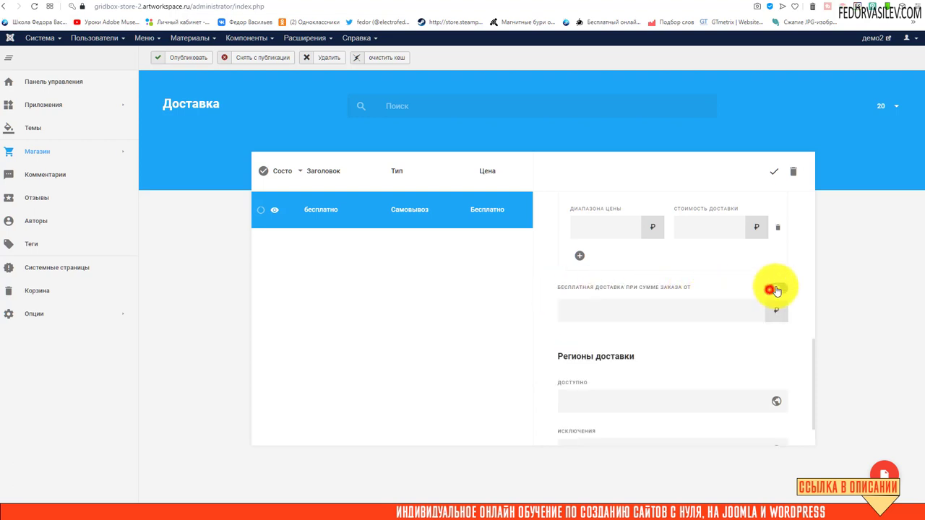
{"action": "scroll", "coordinate": [611, 326], "scroll_direction": "up", "scroll_amount": 5}
{"action": "left_click", "coordinate": [594, 258]}
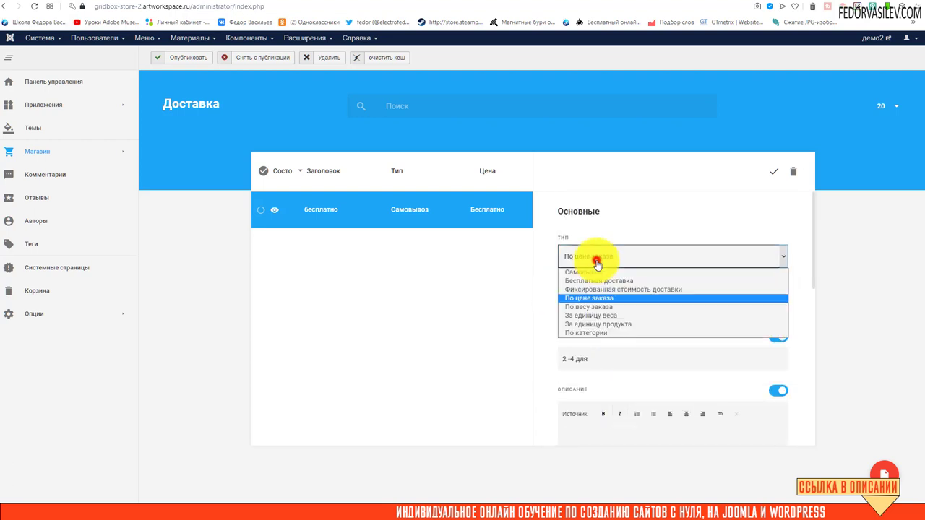
{"action": "left_click", "coordinate": [596, 271]}
{"action": "left_click", "coordinate": [596, 262]}
{"action": "left_click", "coordinate": [597, 311]}
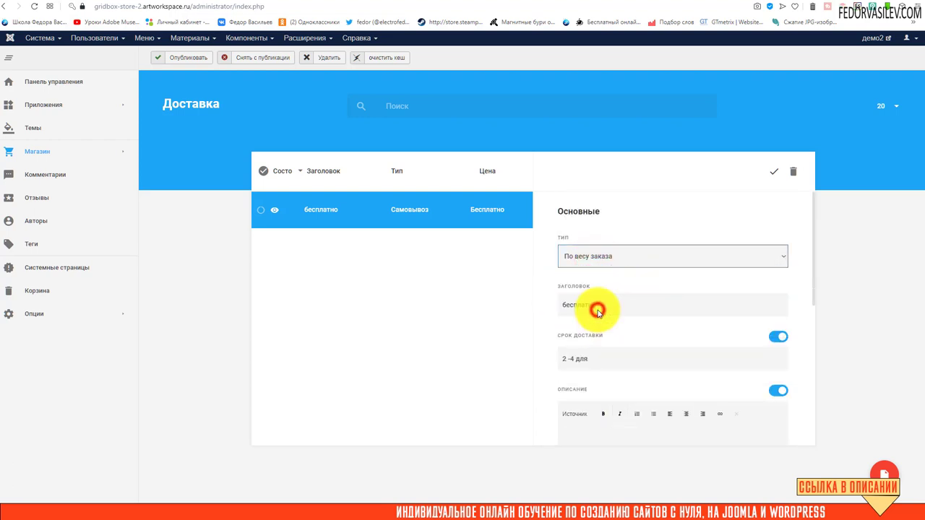
Add an empty order weight range and check its kg range and delivery cost fields.
{"action": "scroll", "coordinate": [593, 311], "scroll_direction": "down", "scroll_amount": 5}
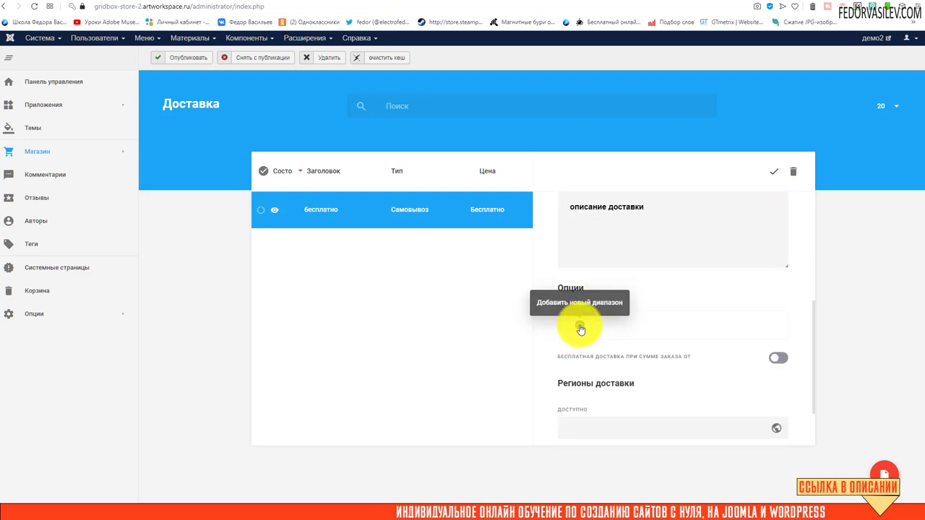
{"action": "left_click", "coordinate": [579, 325]}
{"action": "left_click", "coordinate": [610, 347]}
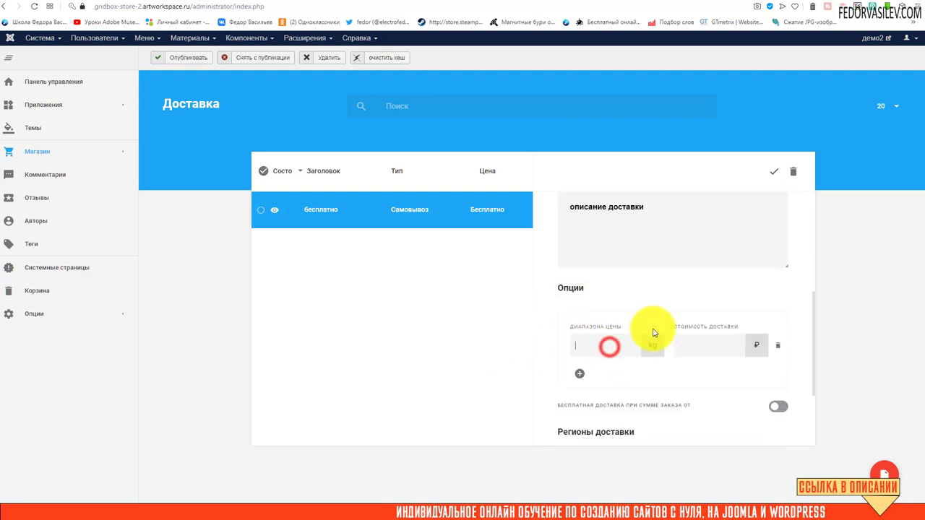
{"action": "left_click", "coordinate": [593, 345]}
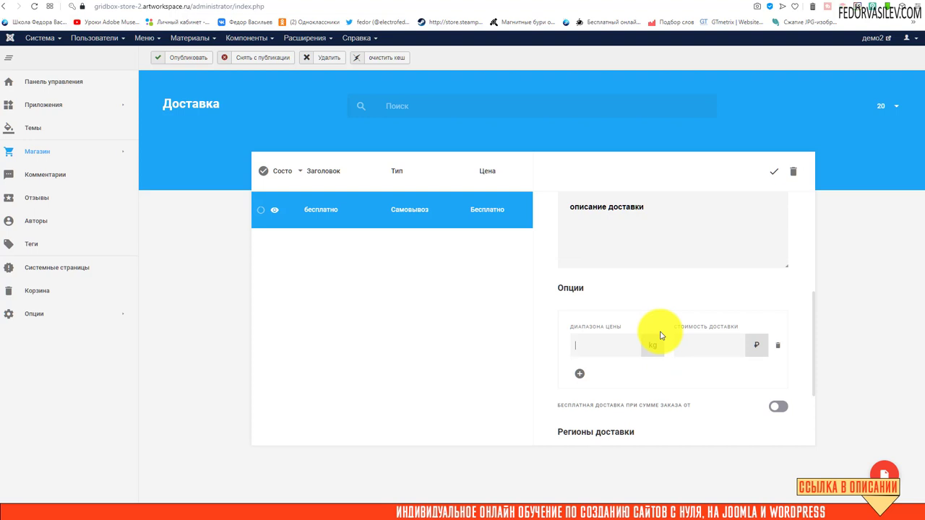
{"action": "left_click", "coordinate": [688, 341]}
Switch the delivery method's type to "За единицу веса" and review its cost per weight unit option.
{"action": "scroll", "coordinate": [651, 303], "scroll_direction": "up", "scroll_amount": 5}
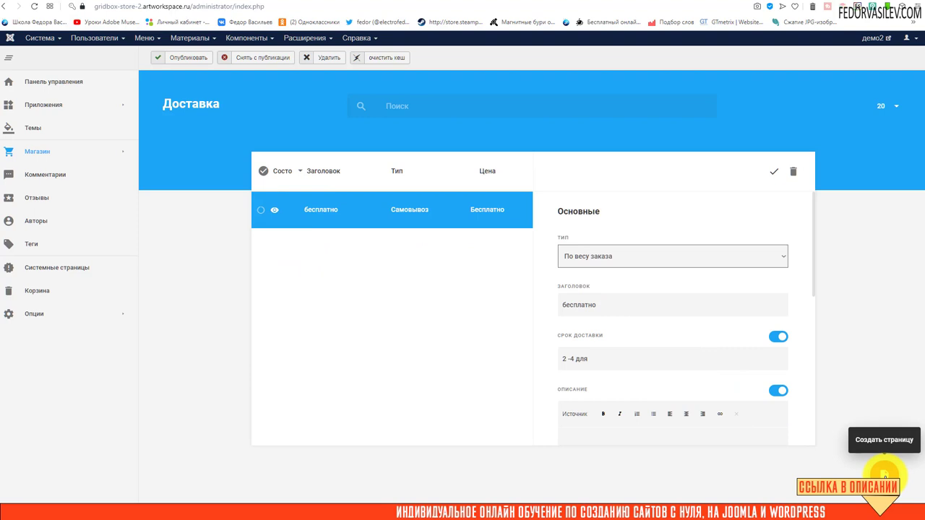
{"action": "left_click", "coordinate": [605, 261]}
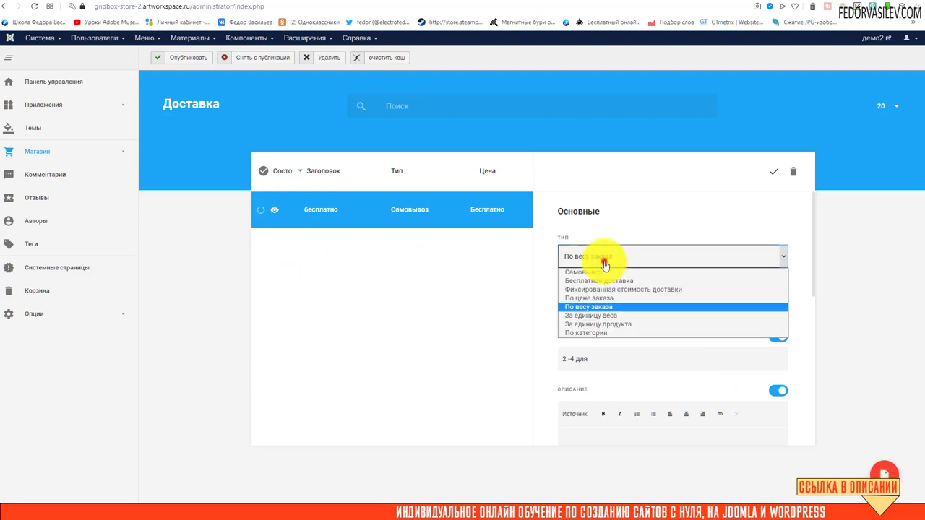
{"action": "left_click", "coordinate": [598, 315]}
{"action": "scroll", "coordinate": [658, 263], "scroll_direction": "down", "scroll_amount": 5}
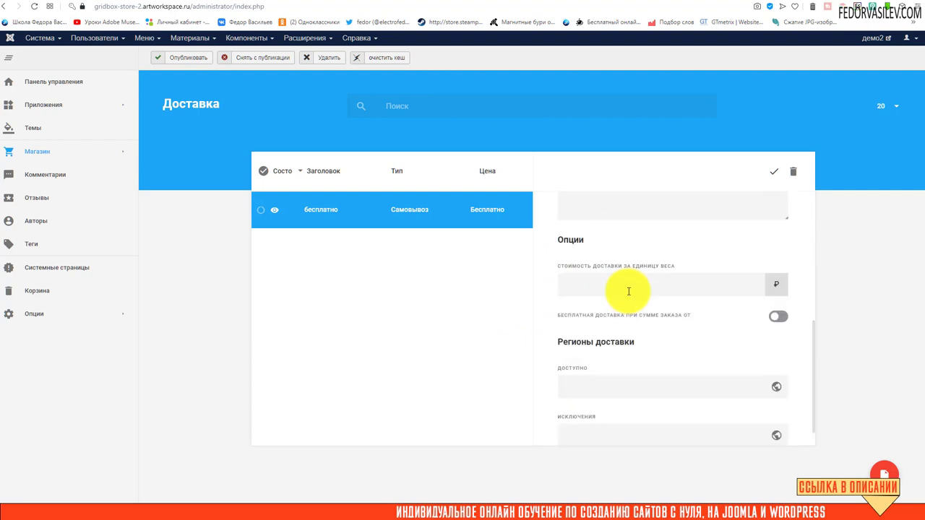
Switch the delivery method's type to "За единицу продукта" and review its options.
{"action": "scroll", "coordinate": [615, 352], "scroll_direction": "up", "scroll_amount": 5}
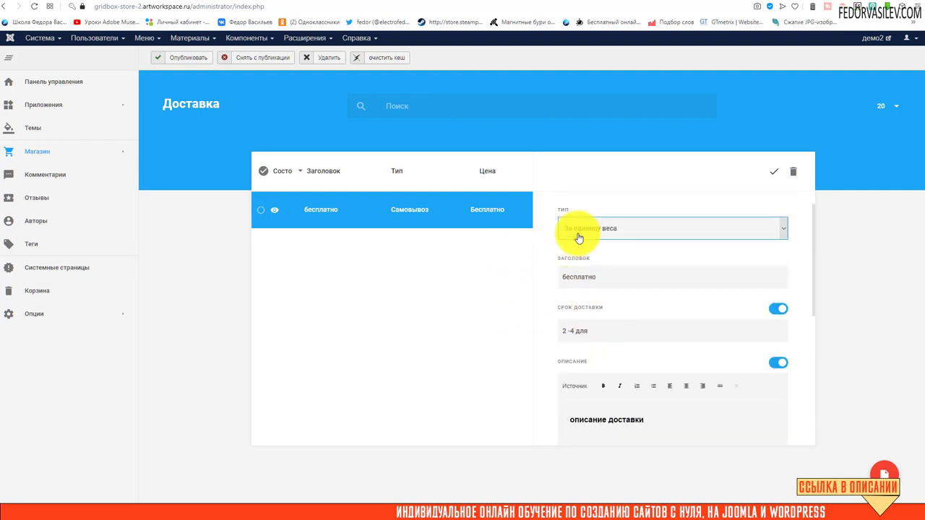
{"action": "left_click", "coordinate": [585, 230]}
{"action": "left_click", "coordinate": [590, 296]}
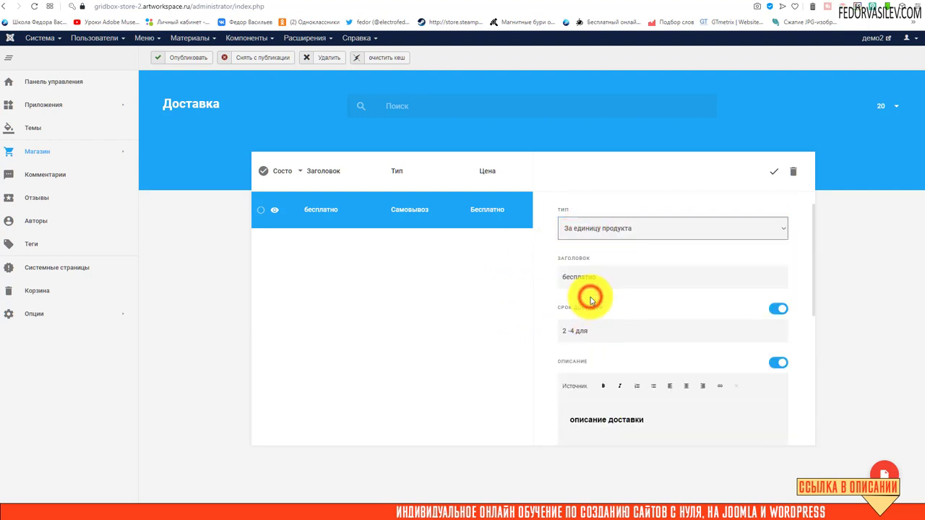
{"action": "scroll", "coordinate": [659, 285], "scroll_direction": "down", "scroll_amount": 3}
{"action": "scroll", "coordinate": [659, 285], "scroll_direction": "down", "scroll_amount": 2}
Set the delivery method's type to "По категории" and add an empty delivery cost row.
{"action": "scroll", "coordinate": [655, 284], "scroll_direction": "up", "scroll_amount": 6}
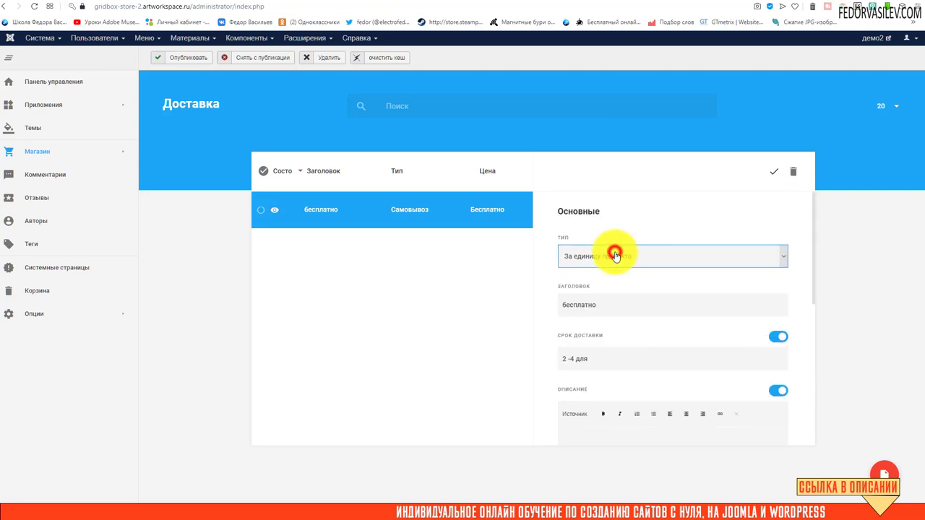
{"action": "left_click", "coordinate": [612, 267]}
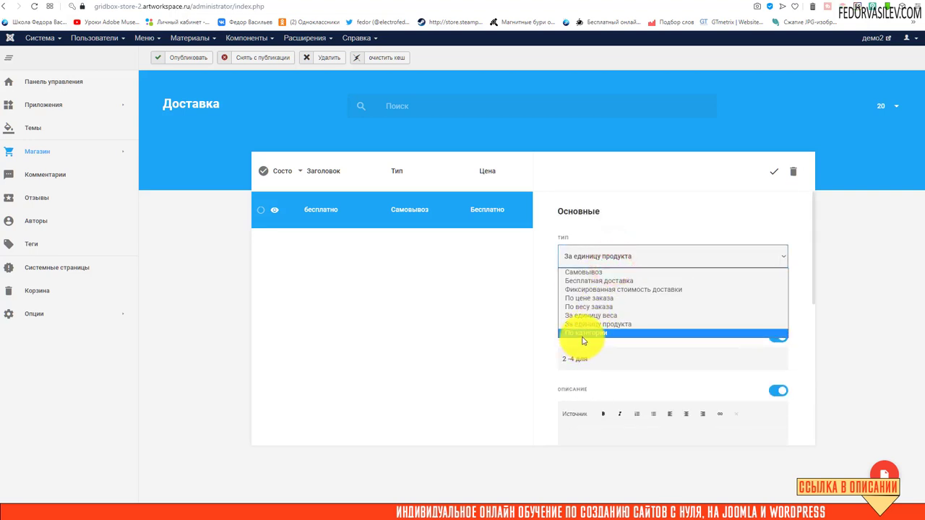
{"action": "left_click", "coordinate": [585, 334]}
{"action": "scroll", "coordinate": [613, 282], "scroll_direction": "down", "scroll_amount": 4}
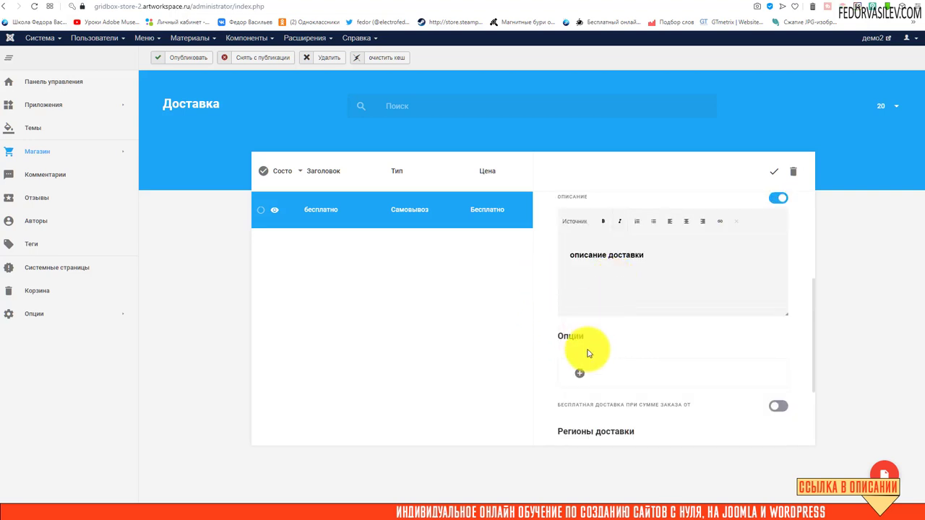
{"action": "left_click", "coordinate": [582, 280]}
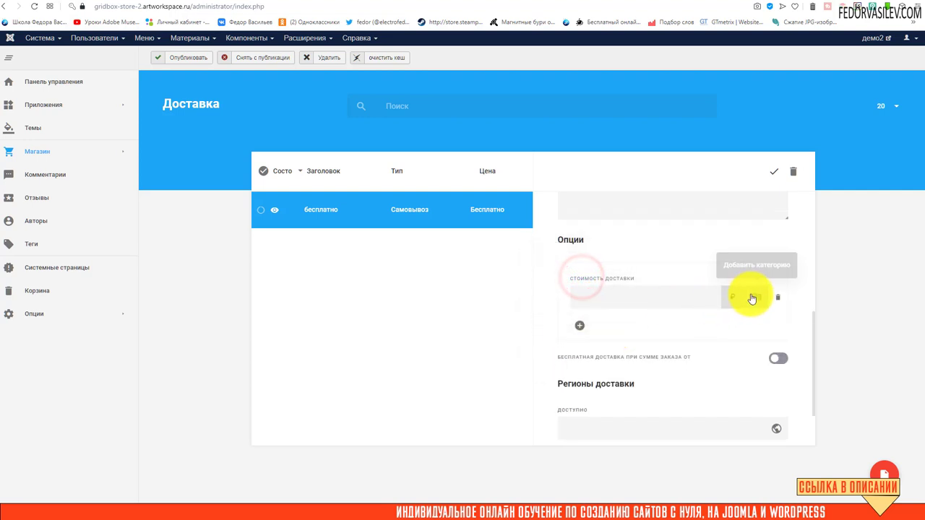
View the categories available for the delivery cost row without choosing one, and open its cost field for editing.
{"action": "left_click", "coordinate": [755, 296]}
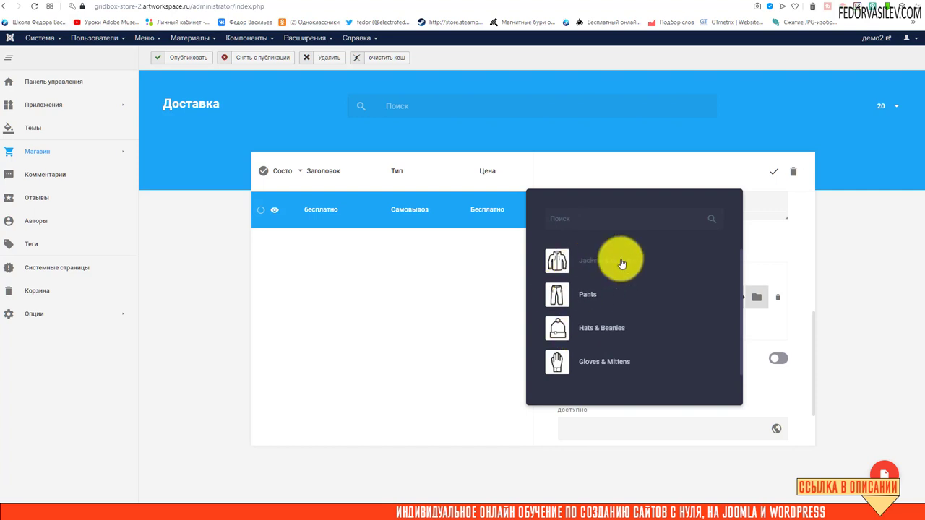
{"action": "left_click", "coordinate": [473, 307]}
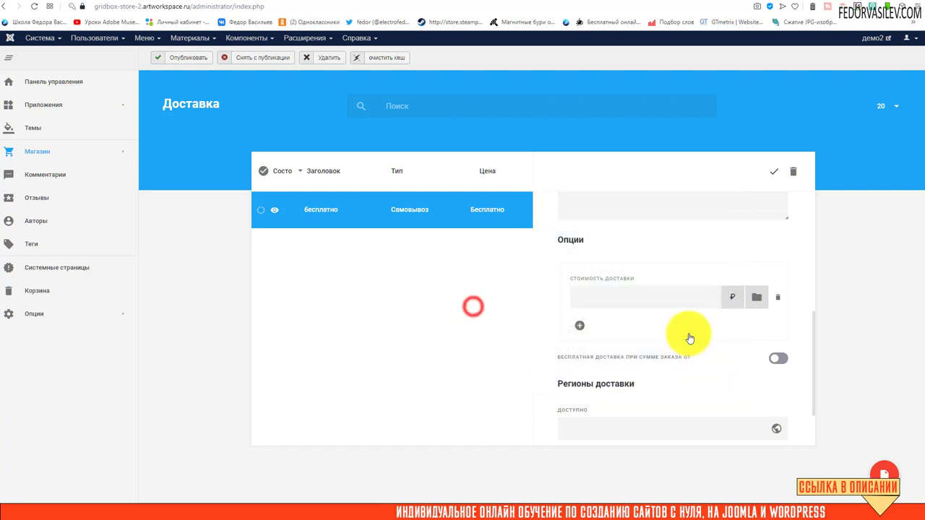
{"action": "left_click", "coordinate": [581, 300]}
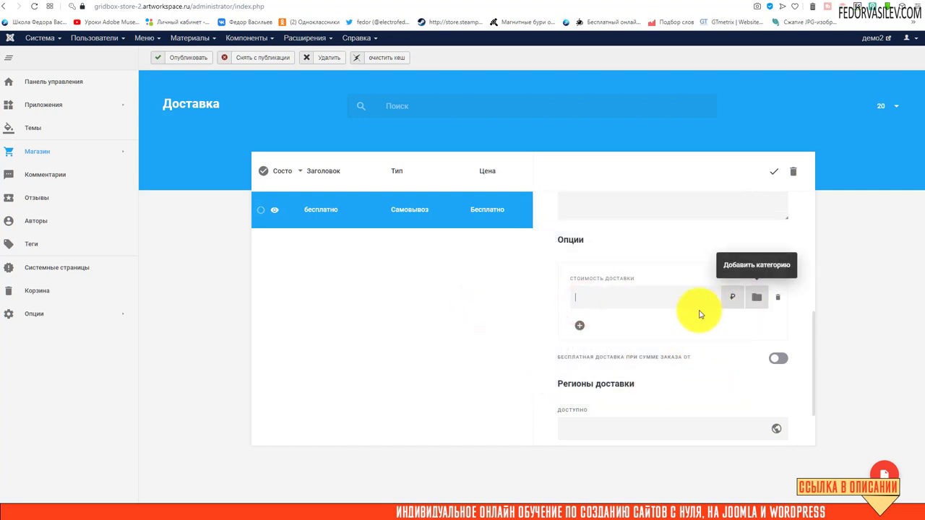
Set the delivery method's type back to "Самовывоз", save it, and reopen the method to check its settings.
{"action": "scroll", "coordinate": [621, 318], "scroll_direction": "up", "scroll_amount": 5}
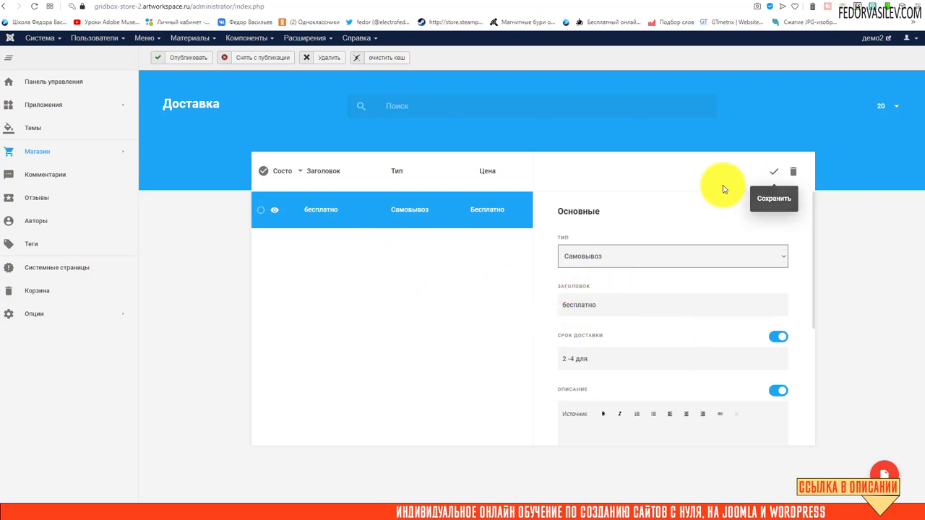
{"action": "left_click", "coordinate": [774, 171]}
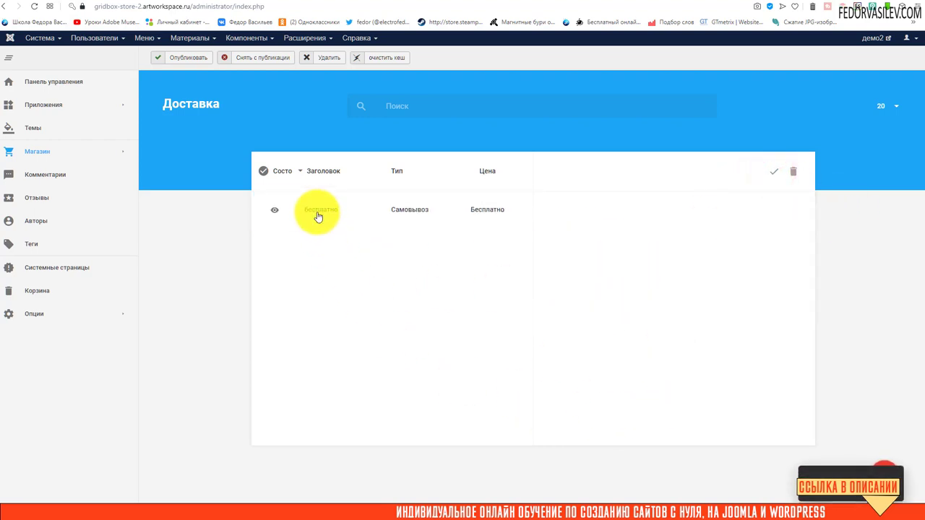
{"action": "left_click", "coordinate": [318, 215]}
{"action": "scroll", "coordinate": [702, 371], "scroll_direction": "down", "scroll_amount": 1}
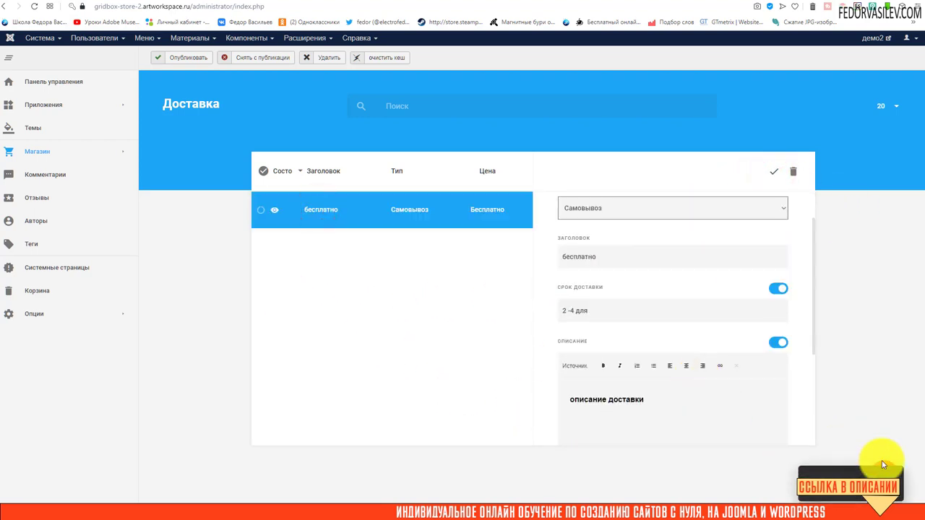
Create a delivery method titled "ДОСТАВКА НА ДОМ" with a fixed delivery cost of 300 ₽ and the description "описание".
{"action": "left_click", "coordinate": [383, 360]}
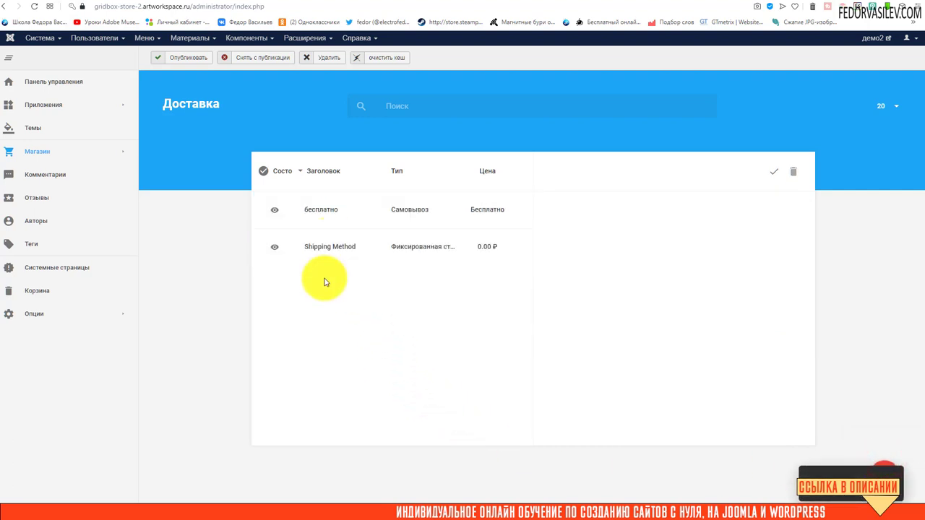
{"action": "left_click", "coordinate": [318, 247]}
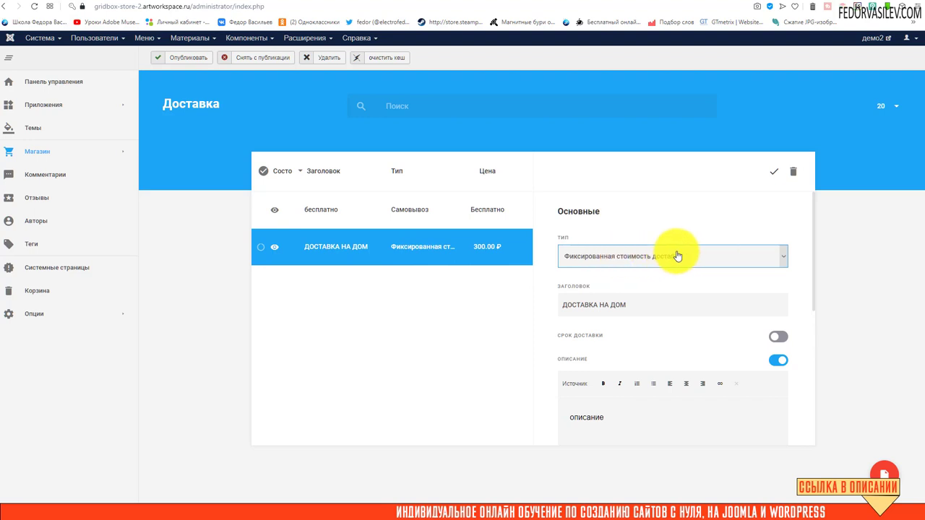
{"action": "scroll", "coordinate": [596, 230], "scroll_direction": "down", "scroll_amount": 1}
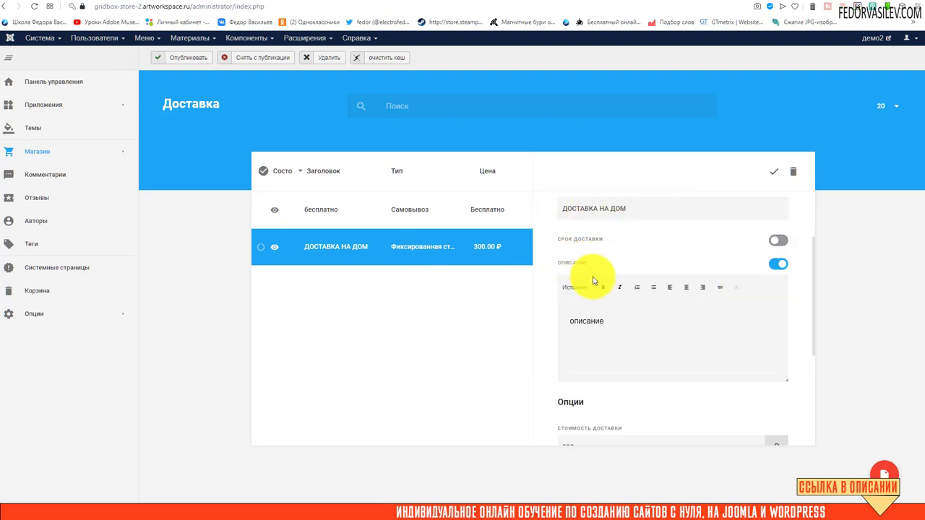
{"action": "scroll", "coordinate": [592, 280], "scroll_direction": "down", "scroll_amount": 2}
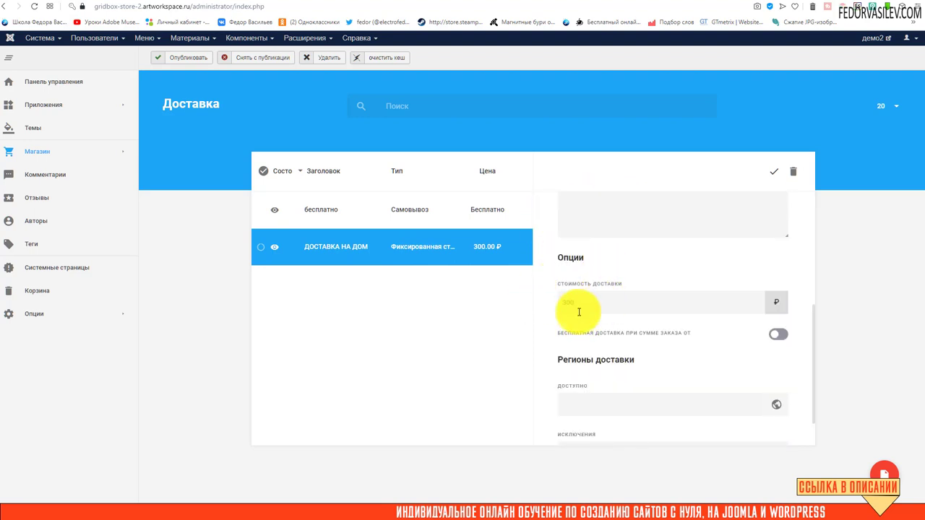
{"action": "scroll", "coordinate": [593, 289], "scroll_direction": "down", "scroll_amount": 1}
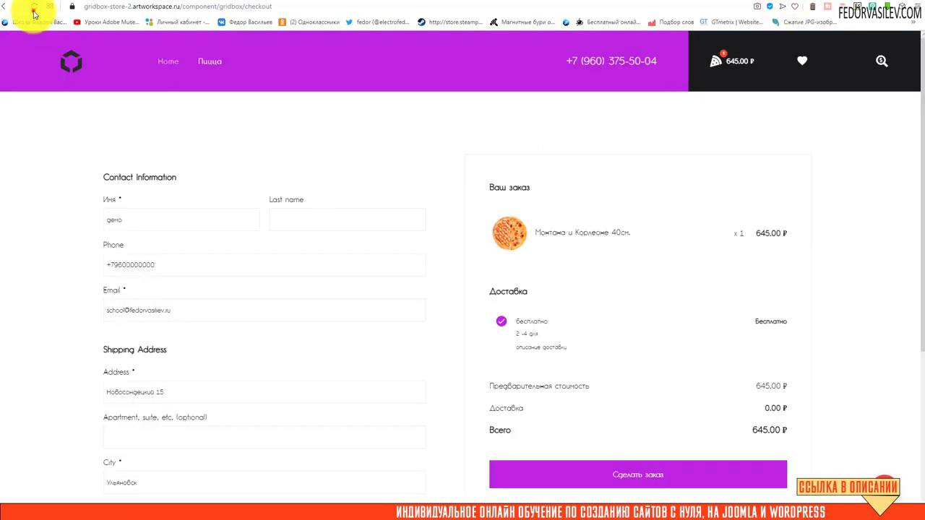
Reload the store's checkout page, try the "бесплатно" and "ДОСТАВКА НА ДОМ" delivery options, and review the order form and summary.
{"action": "left_click", "coordinate": [33, 9]}
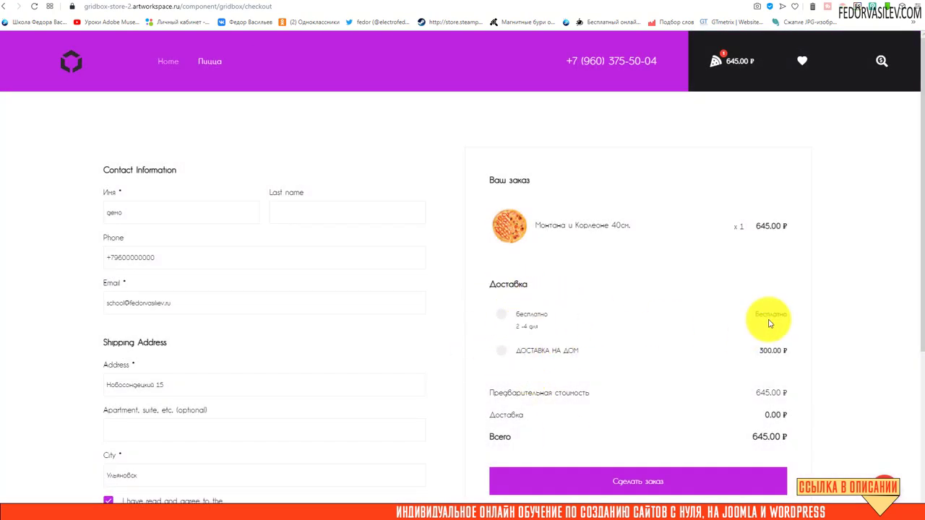
{"action": "left_click", "coordinate": [502, 313]}
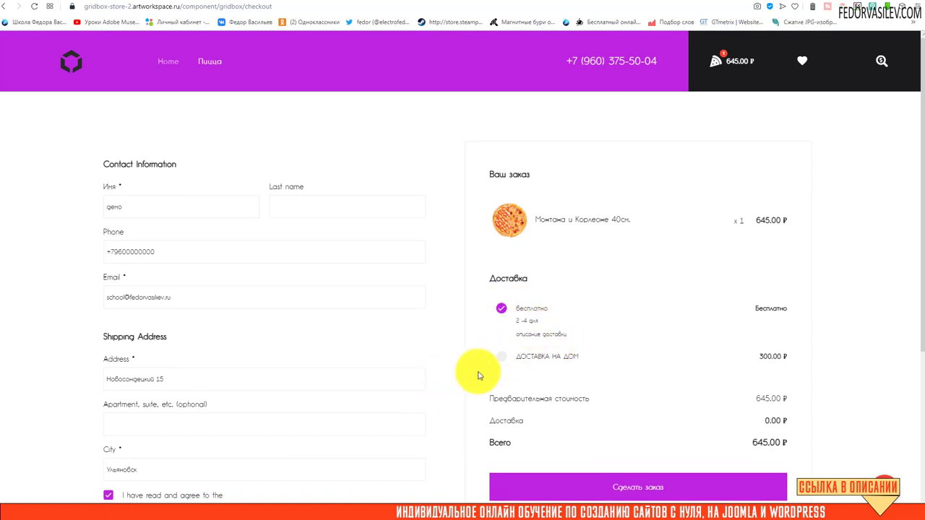
{"action": "left_click", "coordinate": [502, 359]}
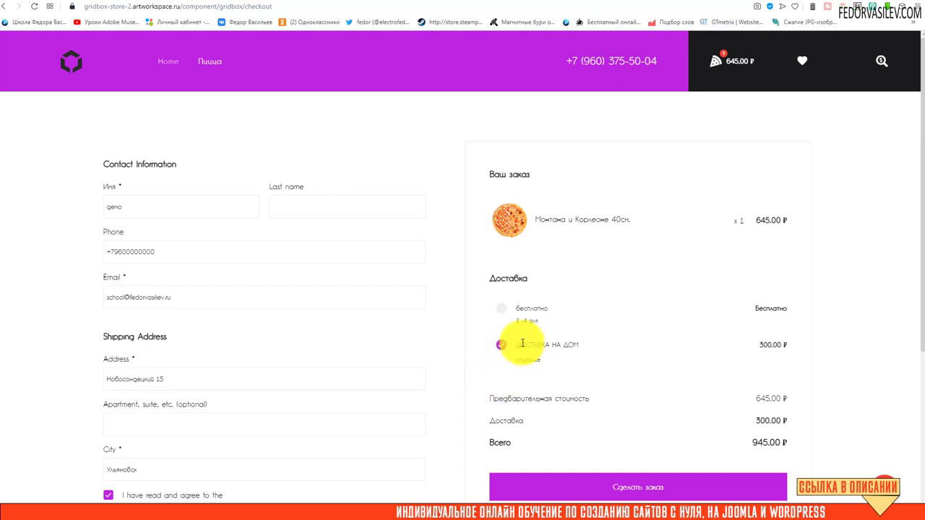
{"action": "scroll", "coordinate": [570, 354], "scroll_direction": "down", "scroll_amount": 1}
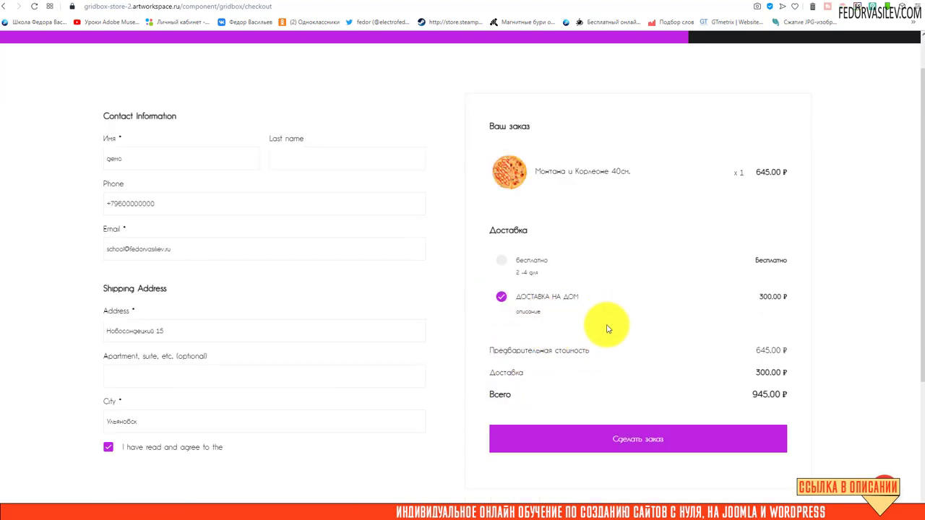
{"action": "scroll", "coordinate": [604, 326], "scroll_direction": "up", "scroll_amount": 1}
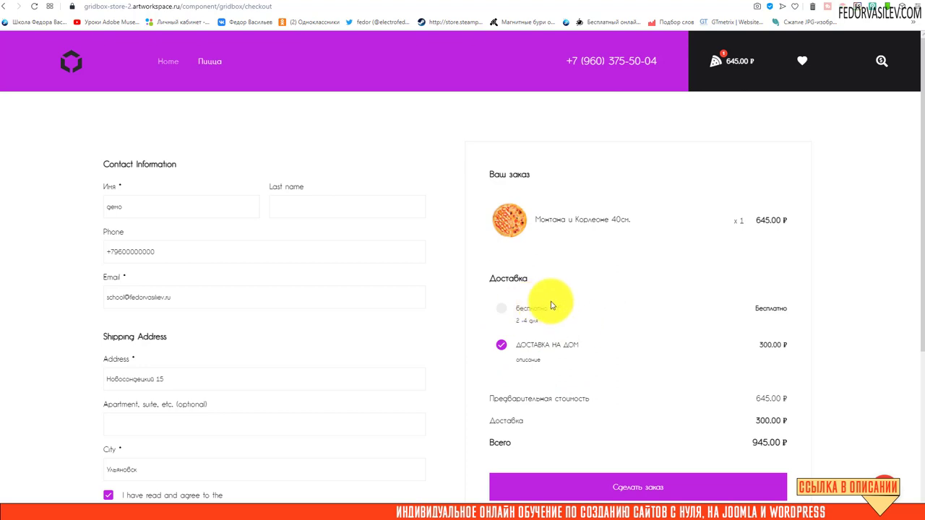
{"action": "scroll", "coordinate": [313, 319], "scroll_direction": "down", "scroll_amount": 2}
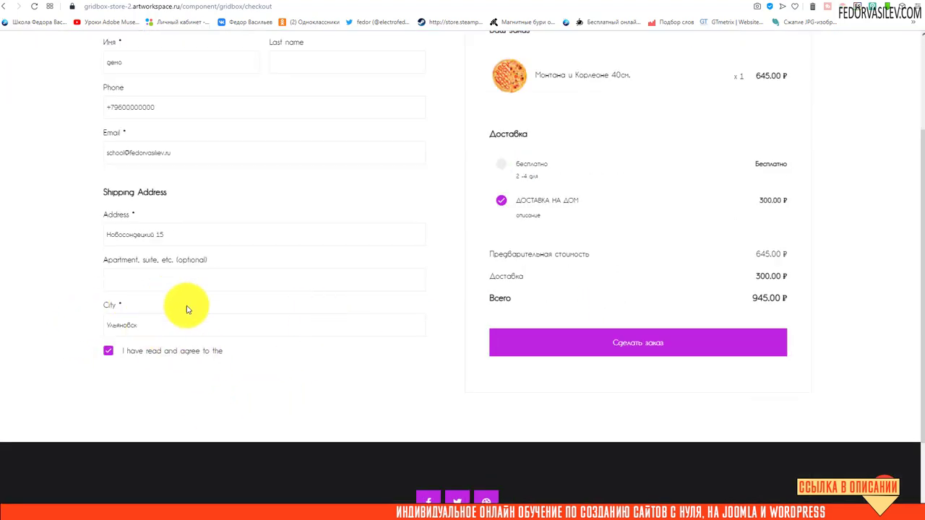
{"action": "scroll", "coordinate": [239, 361], "scroll_direction": "up", "scroll_amount": 2}
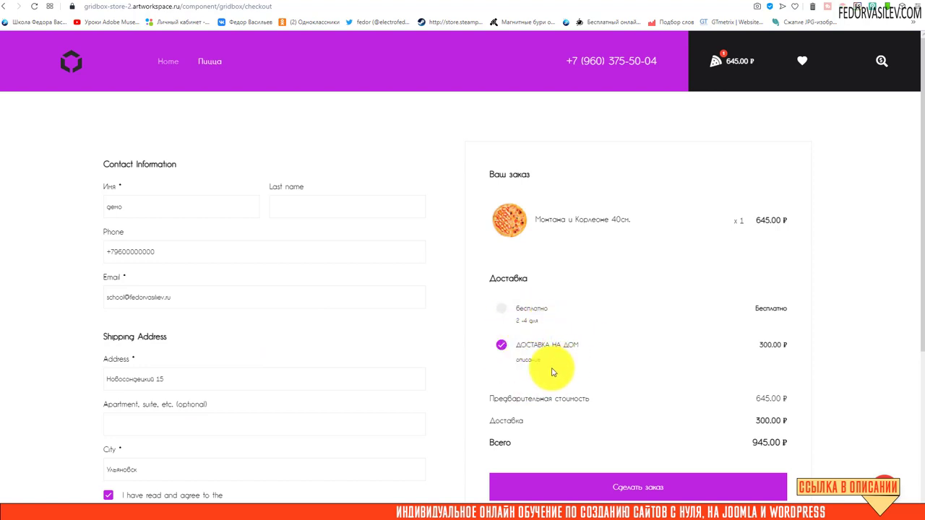
Add a country named "Россия" to the region list of the "ДОСТАВКА НА ДОМ" delivery method.
{"action": "scroll", "coordinate": [540, 329], "scroll_direction": "down", "scroll_amount": 1}
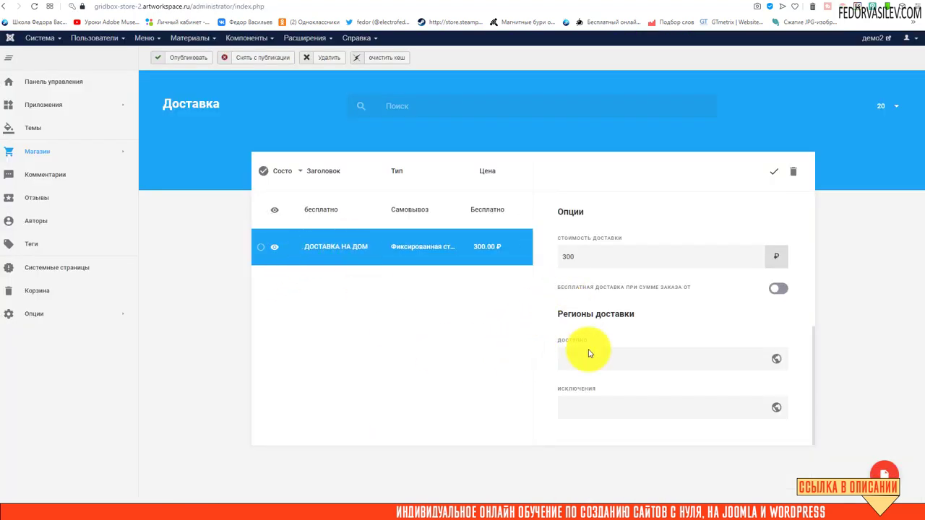
{"action": "left_click", "coordinate": [772, 362]}
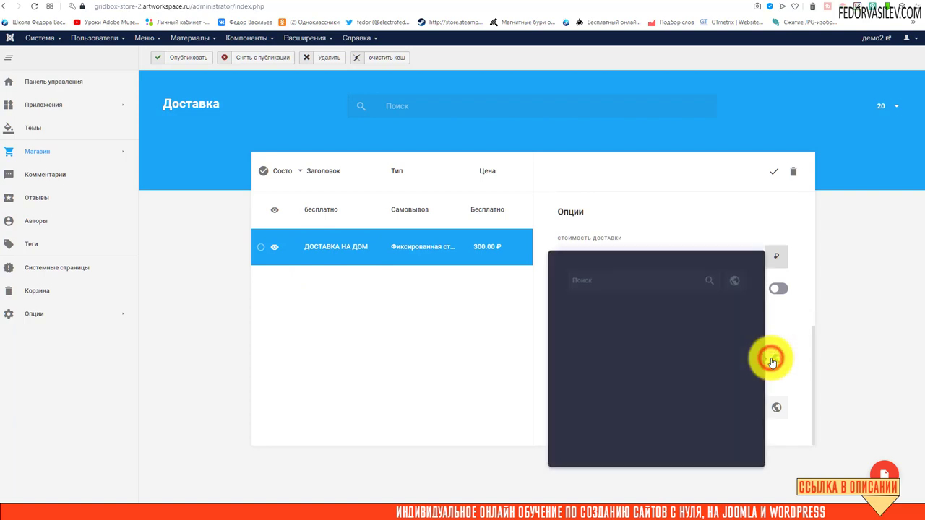
{"action": "left_click", "coordinate": [736, 281]}
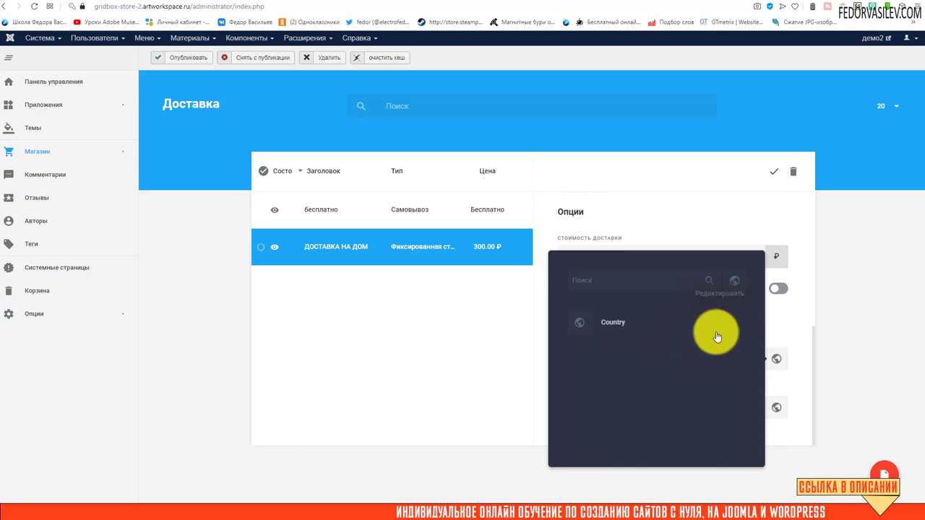
{"action": "left_click", "coordinate": [719, 322]}
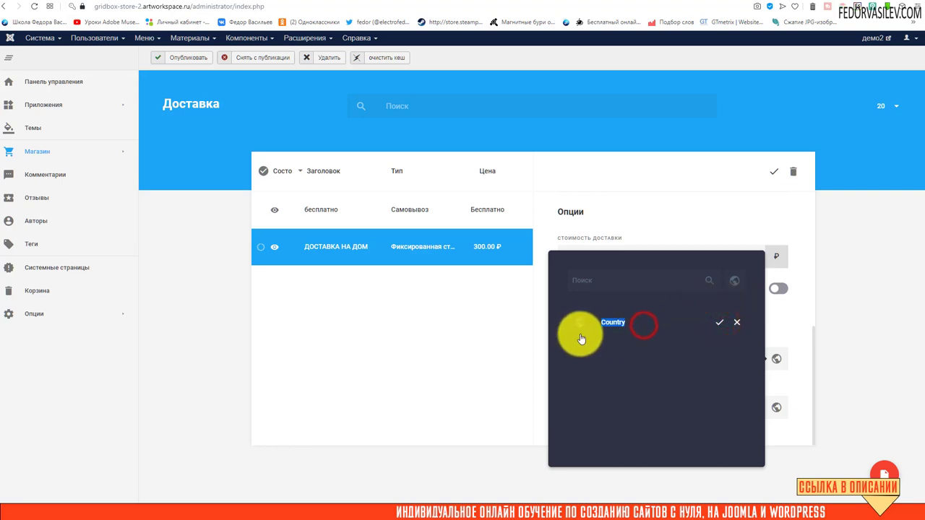
{"action": "left_click", "coordinate": [719, 322]}
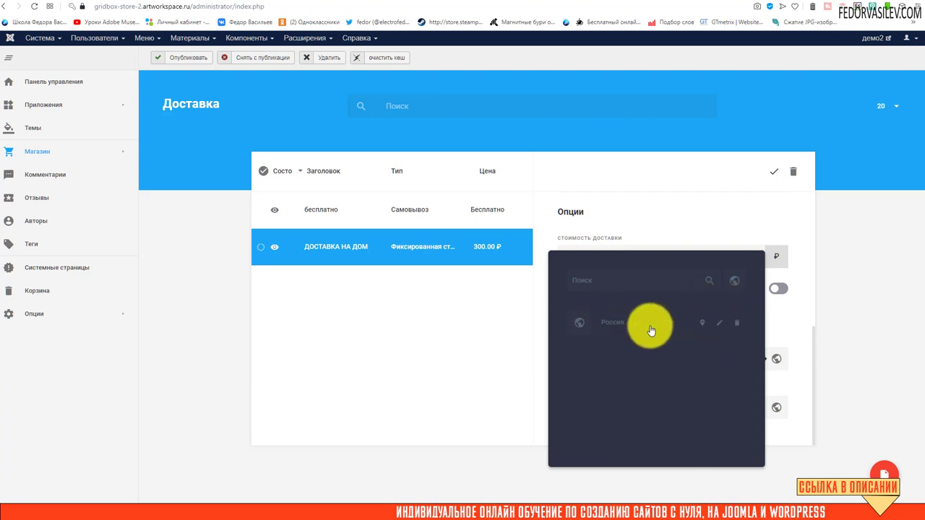
Add a region named "Ульяновск" under the country Россия and return to the country list.
{"action": "left_click", "coordinate": [702, 325]}
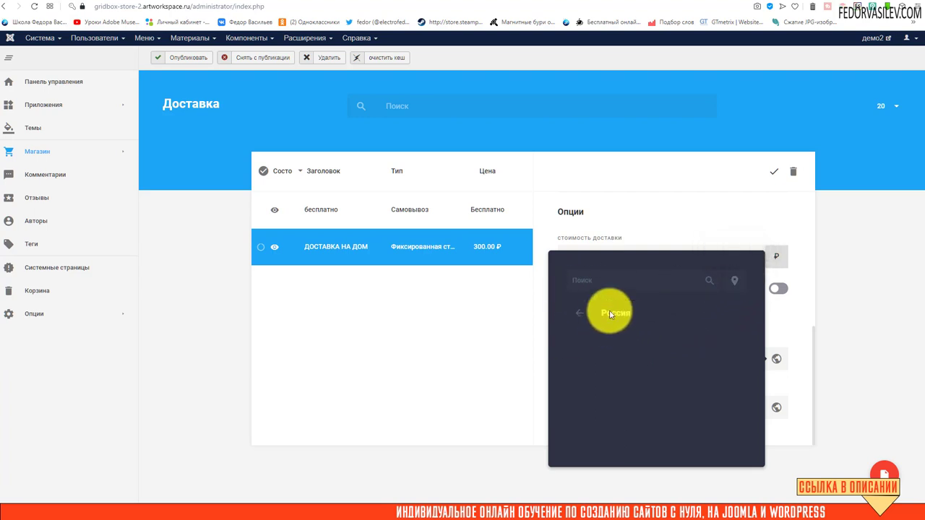
{"action": "left_click", "coordinate": [735, 279]}
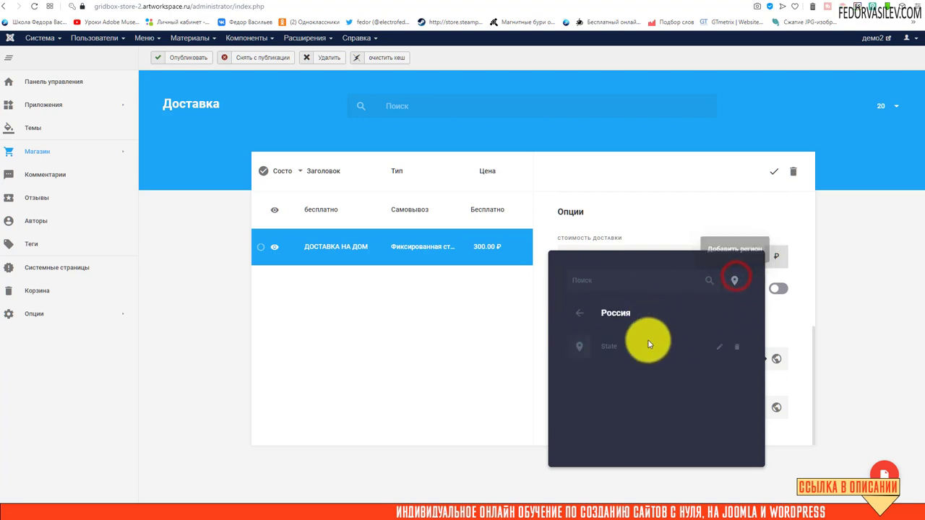
{"action": "left_click", "coordinate": [585, 348]}
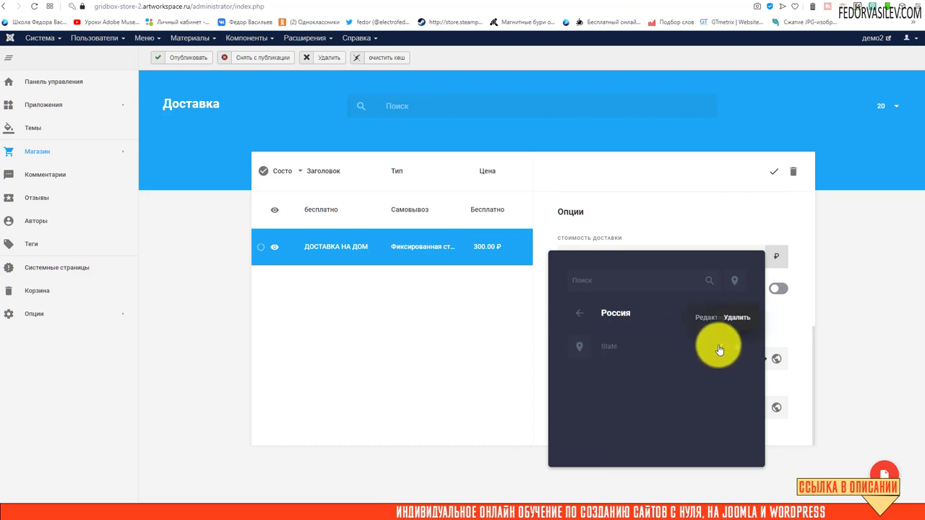
{"action": "left_click", "coordinate": [629, 342]}
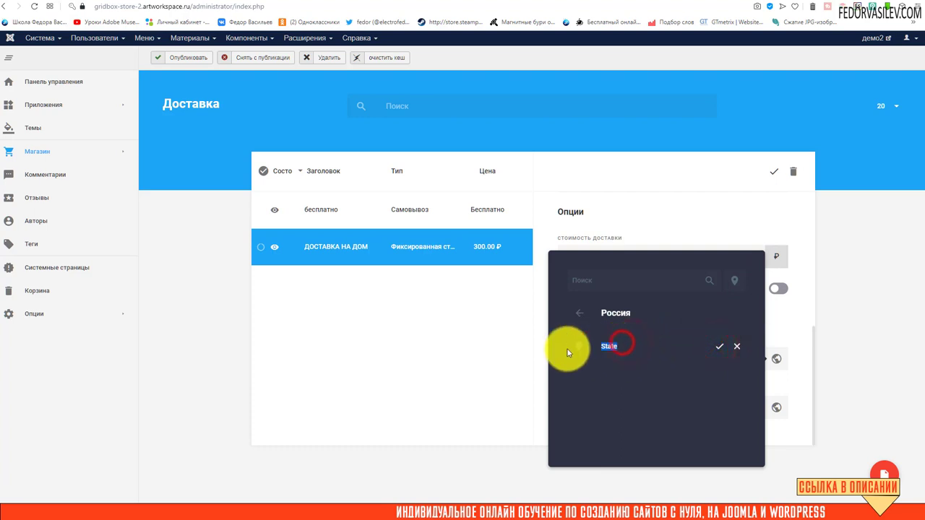
{"action": "type", "text": "Ульяновск"}
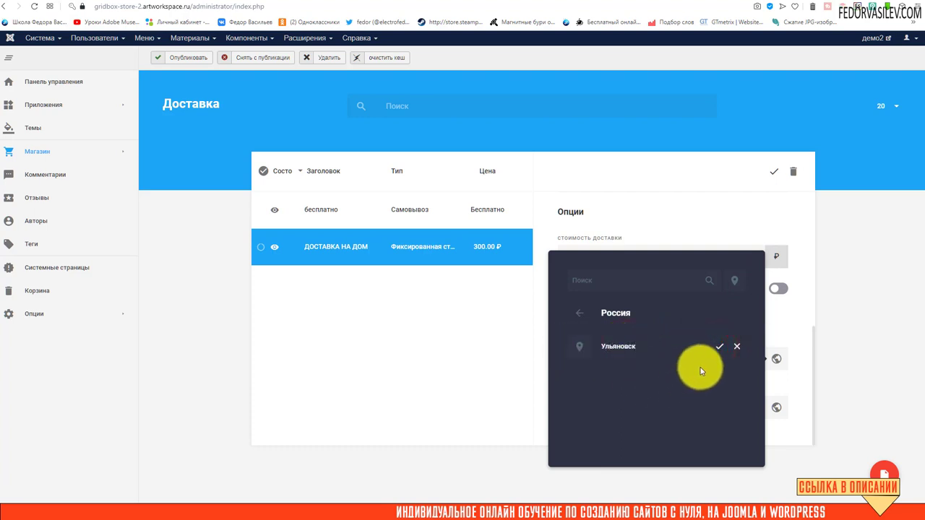
{"action": "left_click", "coordinate": [720, 346]}
{"action": "left_click", "coordinate": [579, 313]}
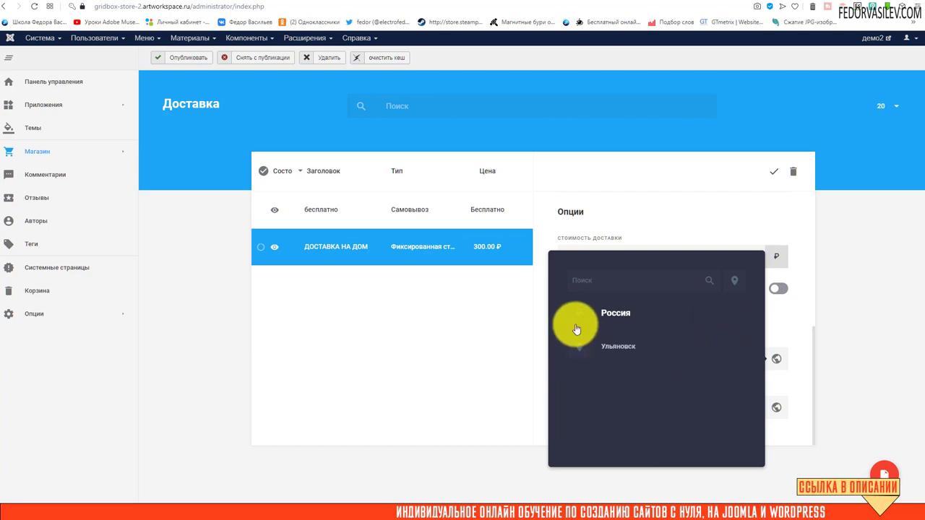
Set Россия as the available delivery region for the "ДОСТАВКА НА ДОМ" method.
{"action": "left_click", "coordinate": [578, 361]}
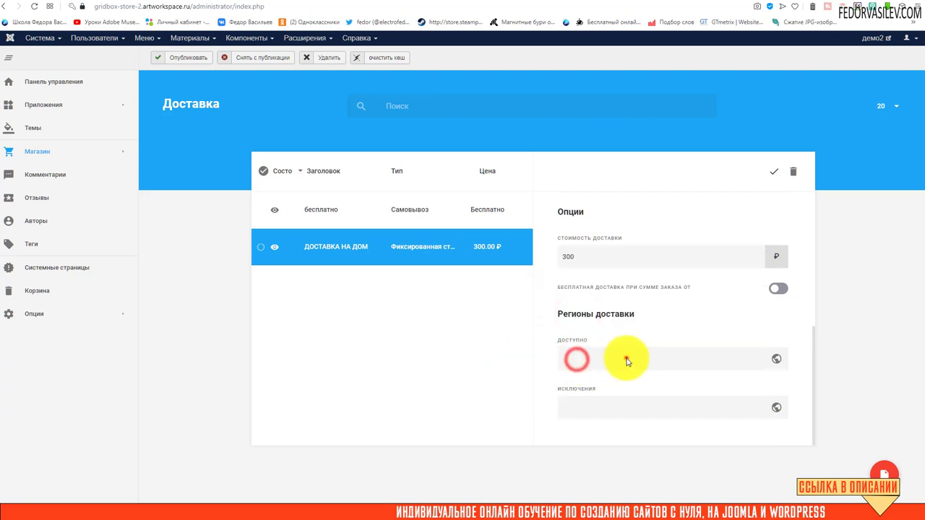
{"action": "left_click", "coordinate": [776, 359]}
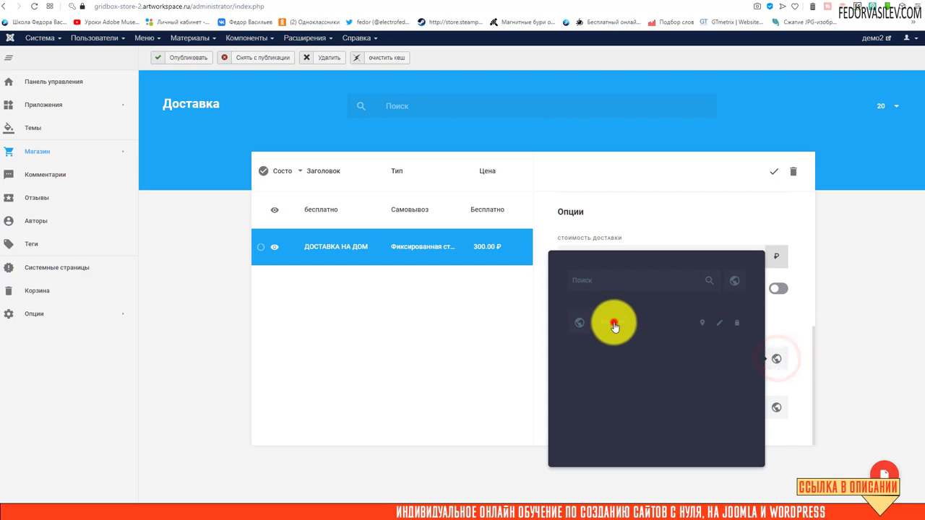
{"action": "left_click", "coordinate": [612, 325]}
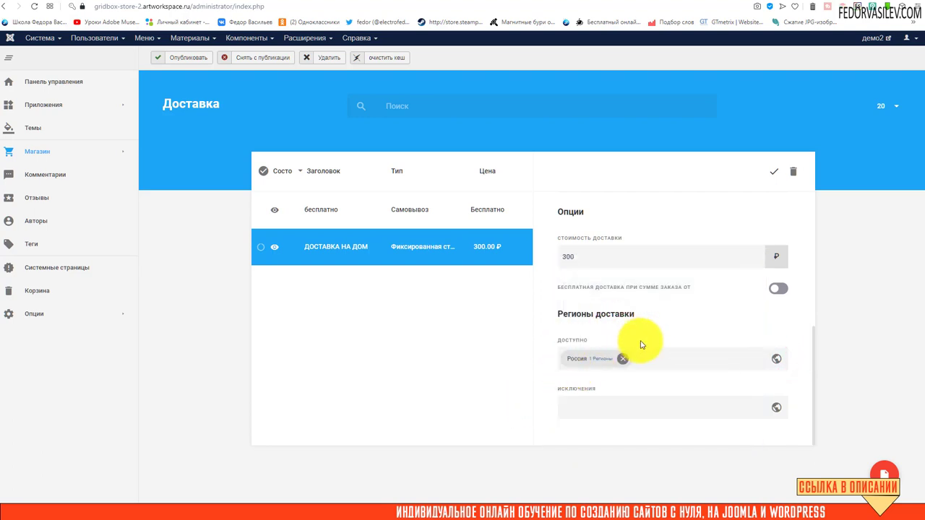
Try switching the Ульяновск region off and on within Россия's available regions, leaving it enabled.
{"action": "left_click", "coordinate": [599, 362]}
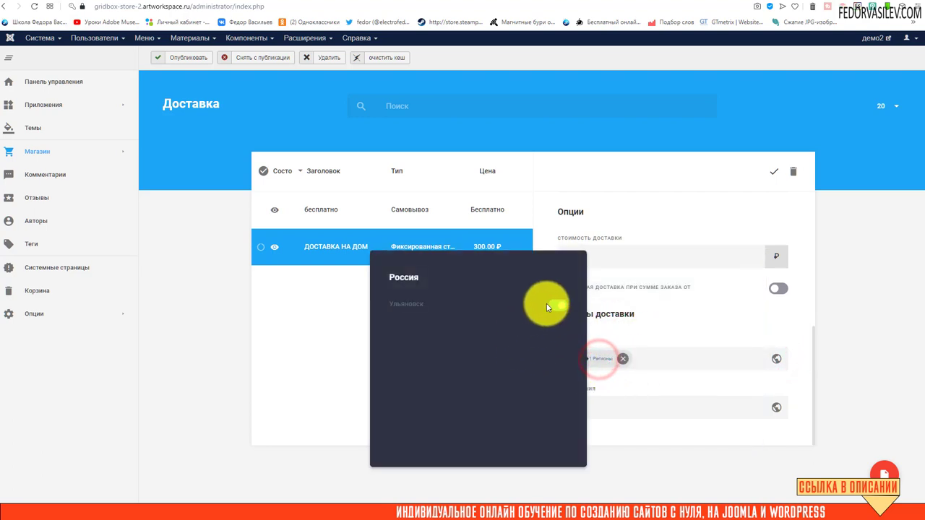
{"action": "left_click", "coordinate": [557, 305]}
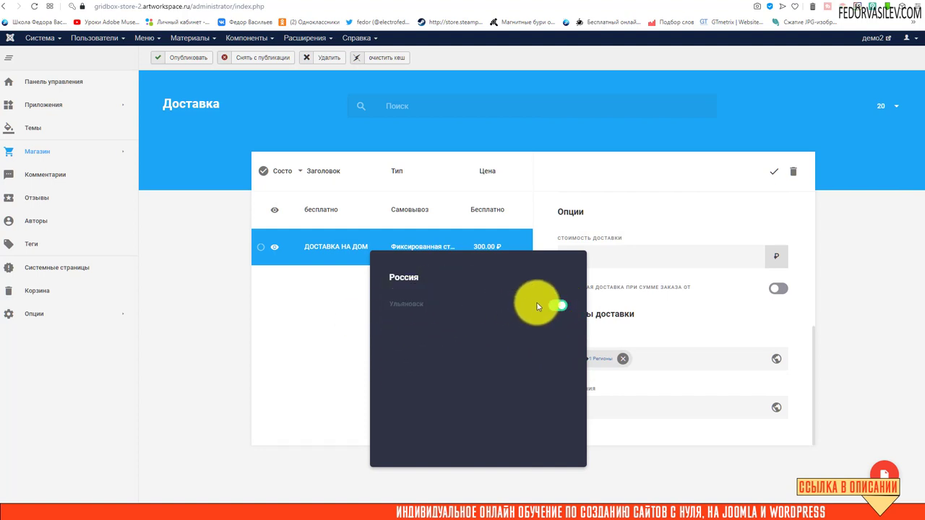
{"action": "left_click", "coordinate": [555, 305]}
{"action": "left_click", "coordinate": [558, 306]}
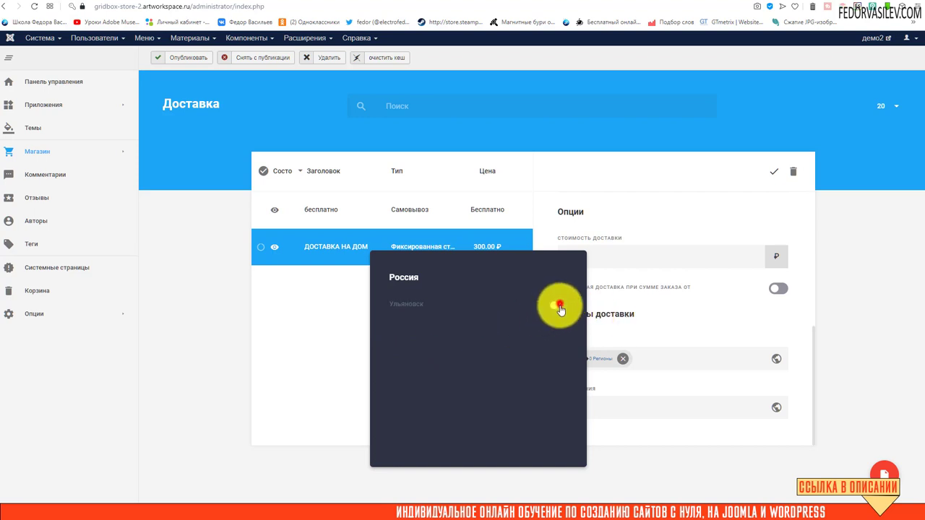
{"action": "left_click", "coordinate": [556, 306]}
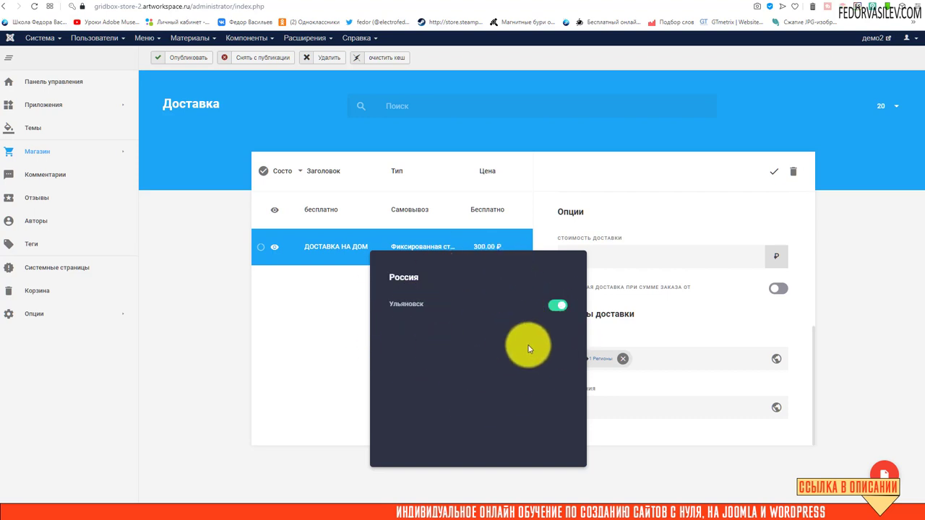
{"action": "left_click", "coordinate": [657, 327]}
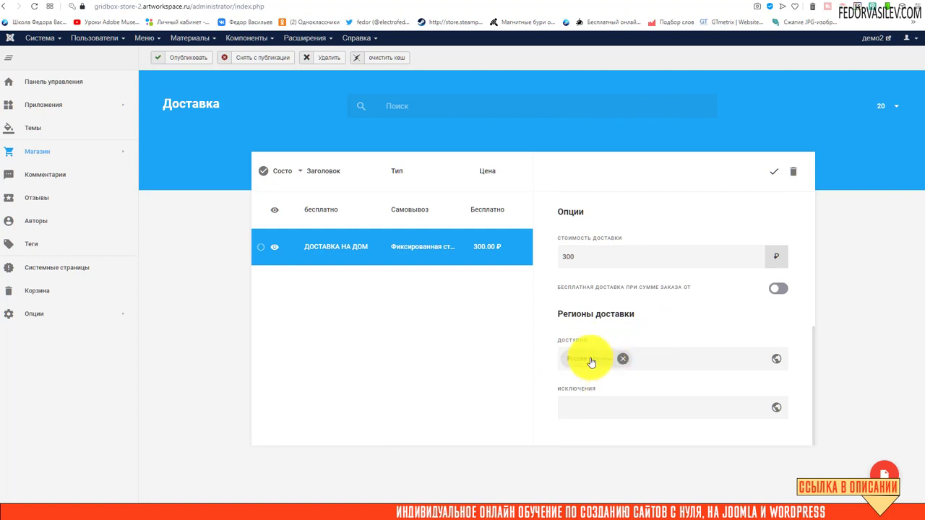
Review the "ДОСТАВКА НА ДОМ" settings from type to delivery regions, save the method, and close its settings.
{"action": "scroll", "coordinate": [653, 365], "scroll_direction": "up", "scroll_amount": 2}
{"action": "scroll", "coordinate": [567, 347], "scroll_direction": "up", "scroll_amount": 3}
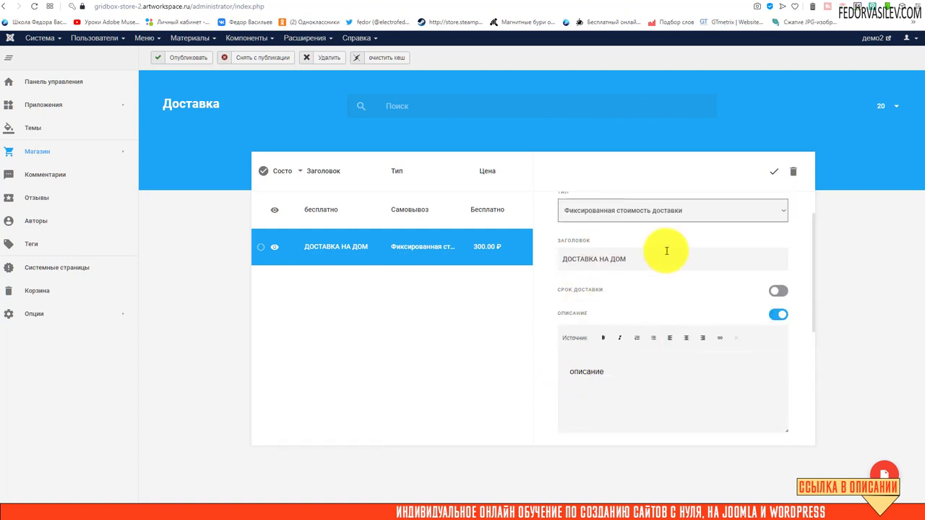
{"action": "scroll", "coordinate": [653, 274], "scroll_direction": "down", "scroll_amount": 6}
{"action": "scroll", "coordinate": [636, 238], "scroll_direction": "up", "scroll_amount": 6}
{"action": "scroll", "coordinate": [656, 283], "scroll_direction": "down", "scroll_amount": 6}
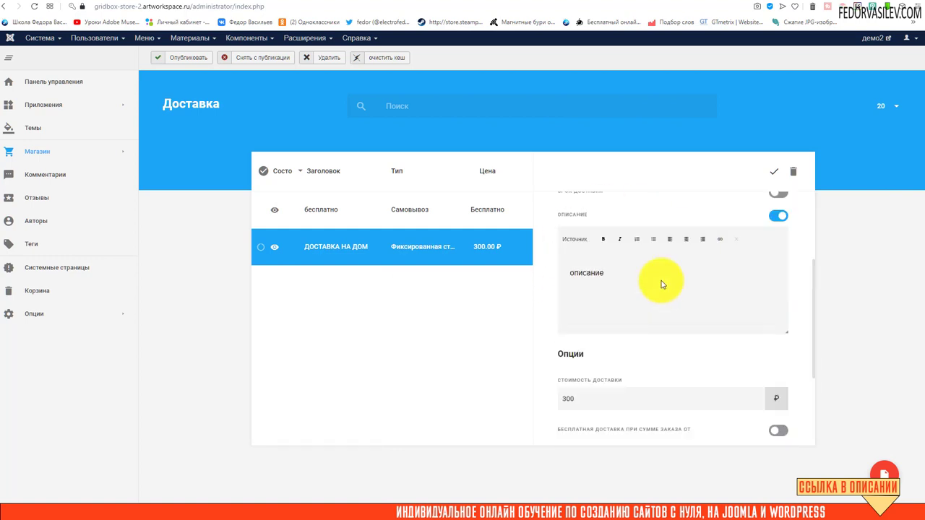
{"action": "key", "text": "Escape"}
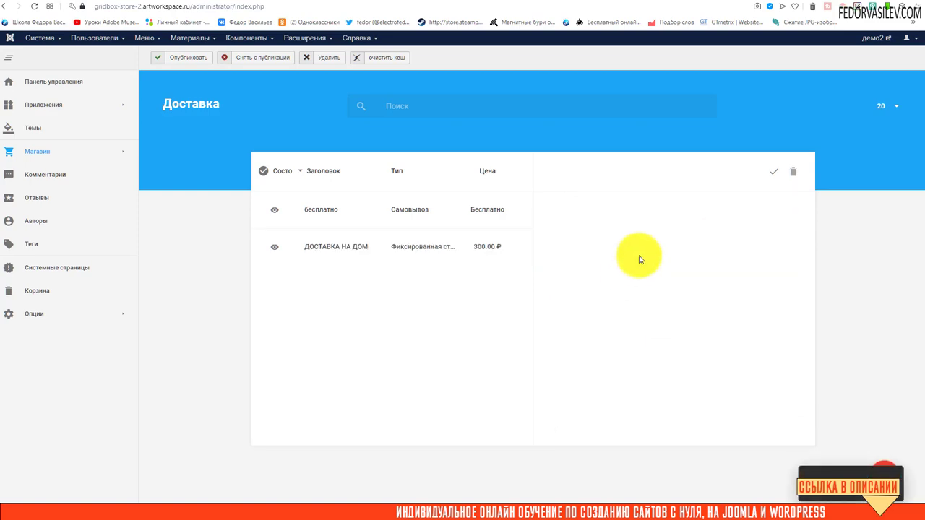
Check the address fields and delivery options on the store's checkout page, and return to the delivery methods list.
{"action": "left_click", "coordinate": [789, 2]}
{"action": "scroll", "coordinate": [544, 242], "scroll_direction": "up", "scroll_amount": 2}
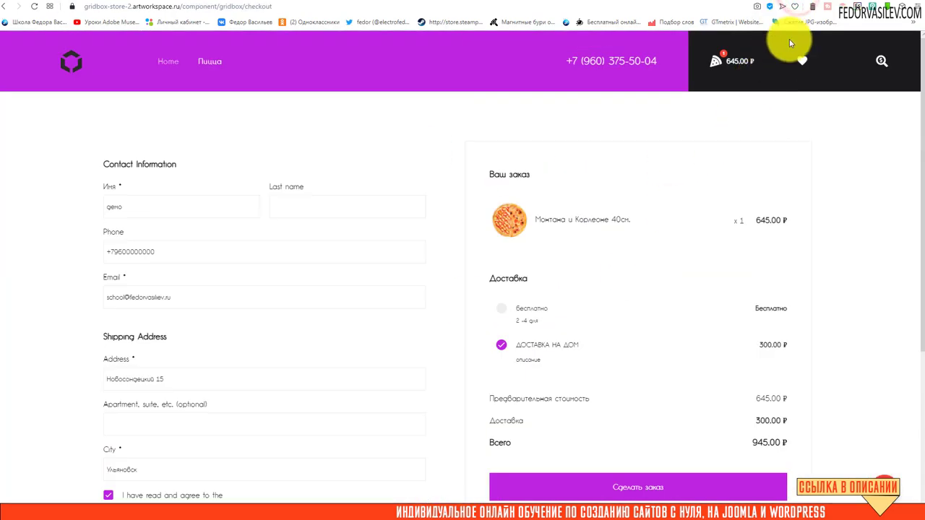
{"action": "left_click", "coordinate": [772, 3]}
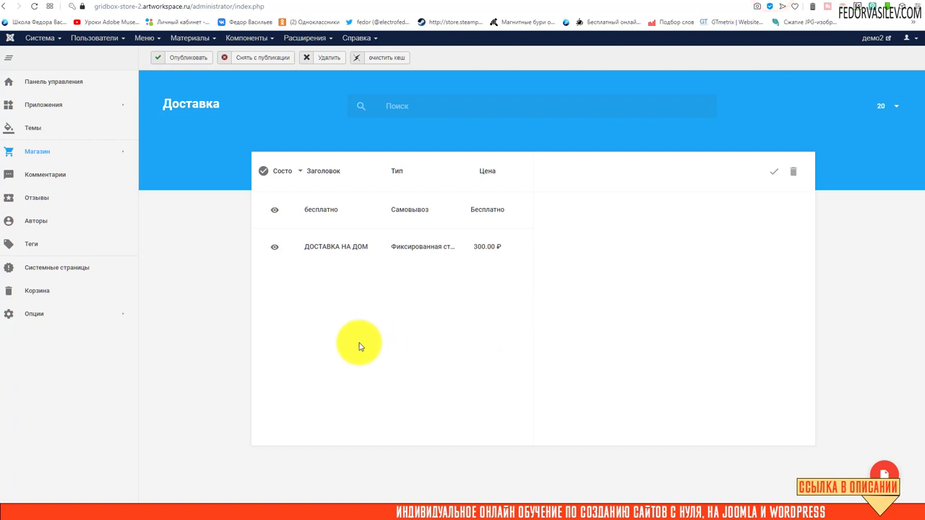
Open the system page "Страница Оформления Заказа" in the page editor and look over its checkout form.
{"action": "left_click", "coordinate": [75, 265]}
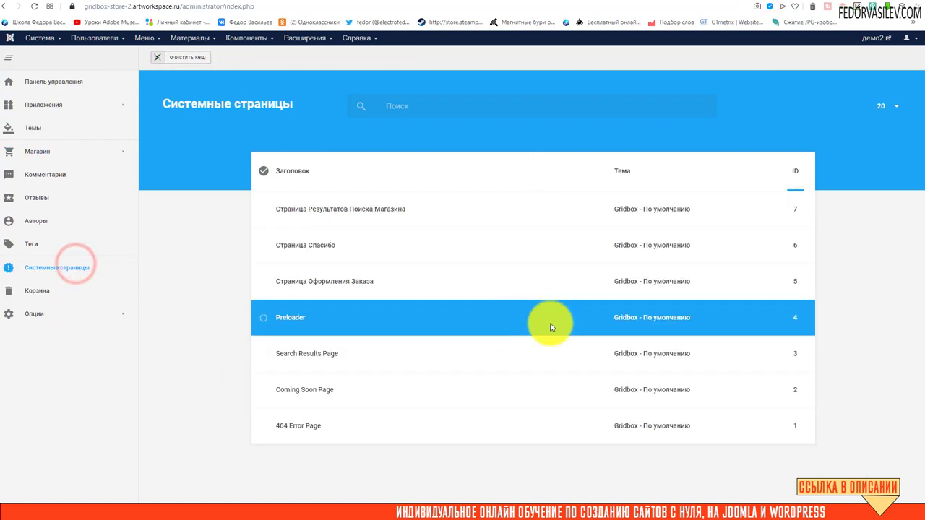
{"action": "left_click", "coordinate": [322, 282]}
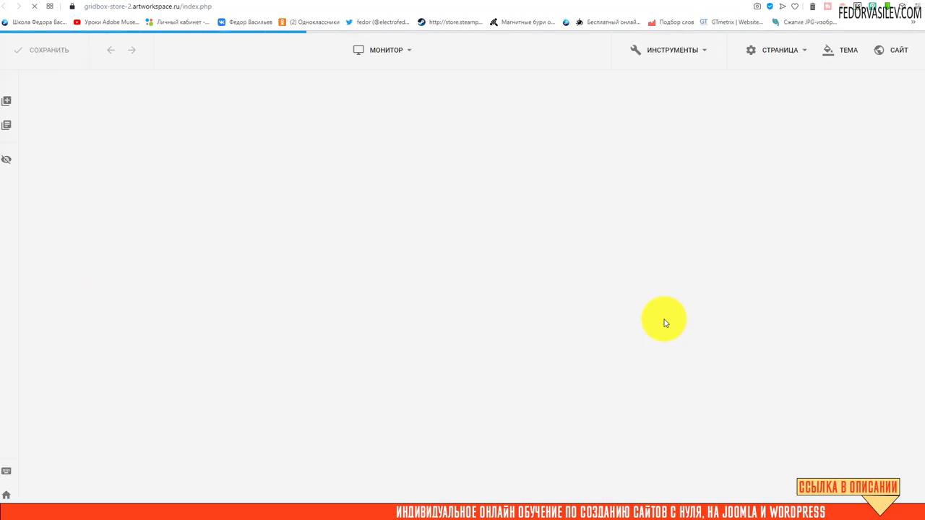
{"action": "scroll", "coordinate": [320, 279], "scroll_direction": "down", "scroll_amount": 3}
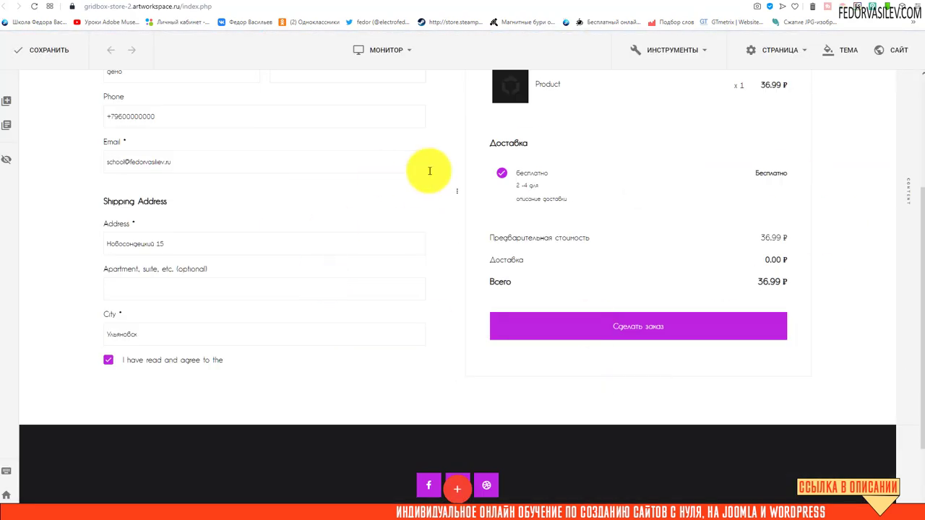
{"action": "scroll", "coordinate": [429, 171], "scroll_direction": "up", "scroll_amount": 3}
{"action": "scroll", "coordinate": [437, 235], "scroll_direction": "down", "scroll_amount": 2}
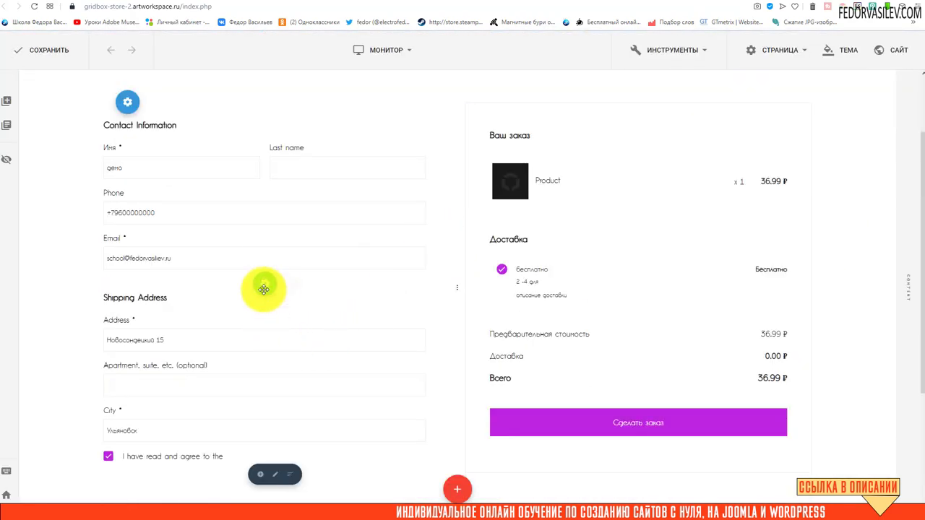
Add a new element titled "Страна" with the type Страна to the checkout's customer information form.
{"action": "left_click", "coordinate": [286, 282]}
{"action": "scroll", "coordinate": [712, 283], "scroll_direction": "down", "scroll_amount": 4}
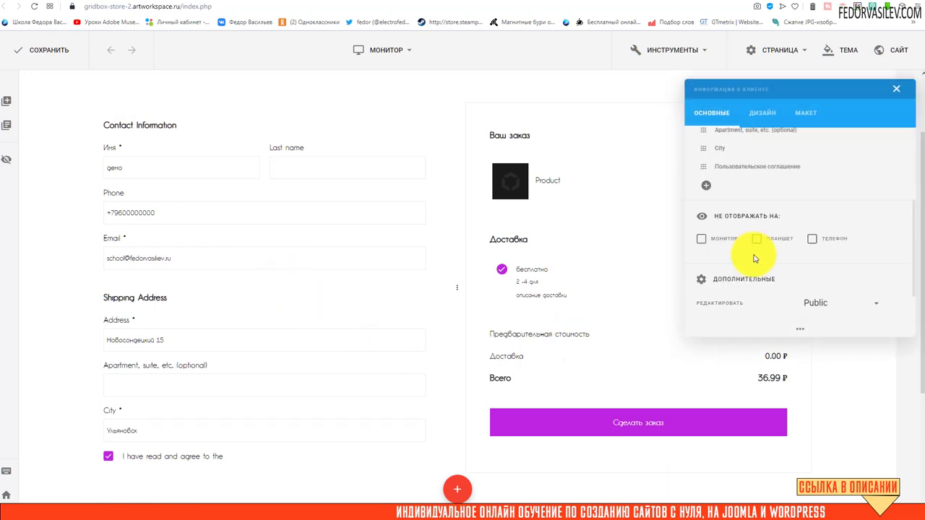
{"action": "scroll", "coordinate": [756, 246], "scroll_direction": "up", "scroll_amount": 1}
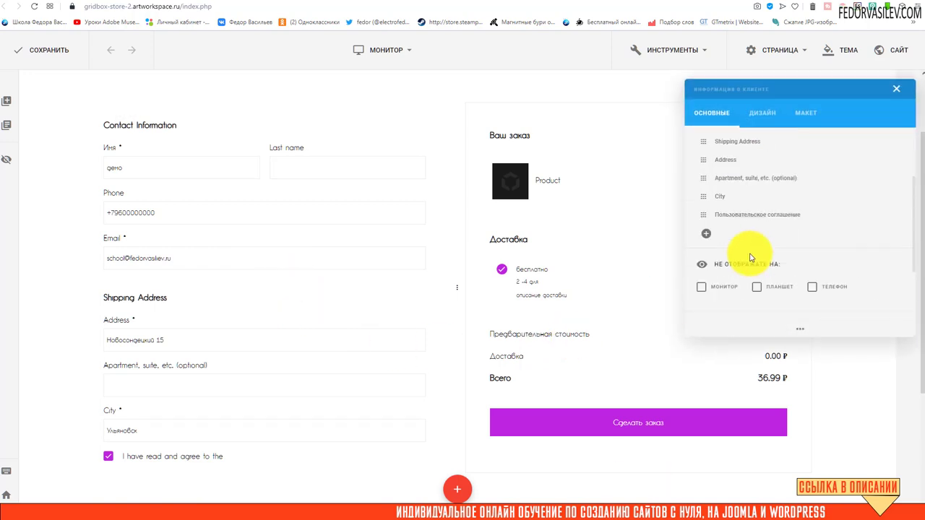
{"action": "left_click", "coordinate": [711, 238]}
{"action": "left_click", "coordinate": [427, 255]}
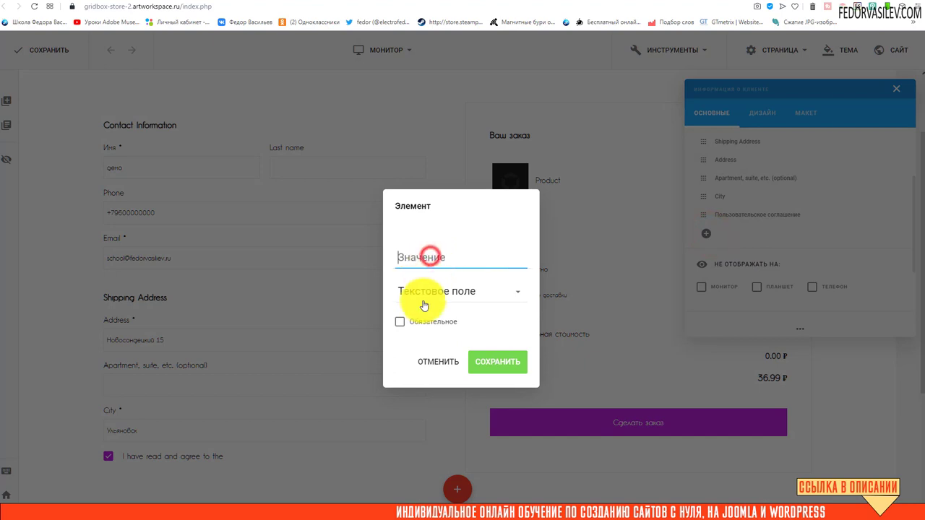
{"action": "left_click", "coordinate": [427, 292]}
{"action": "scroll", "coordinate": [435, 378], "scroll_direction": "down", "scroll_amount": 3}
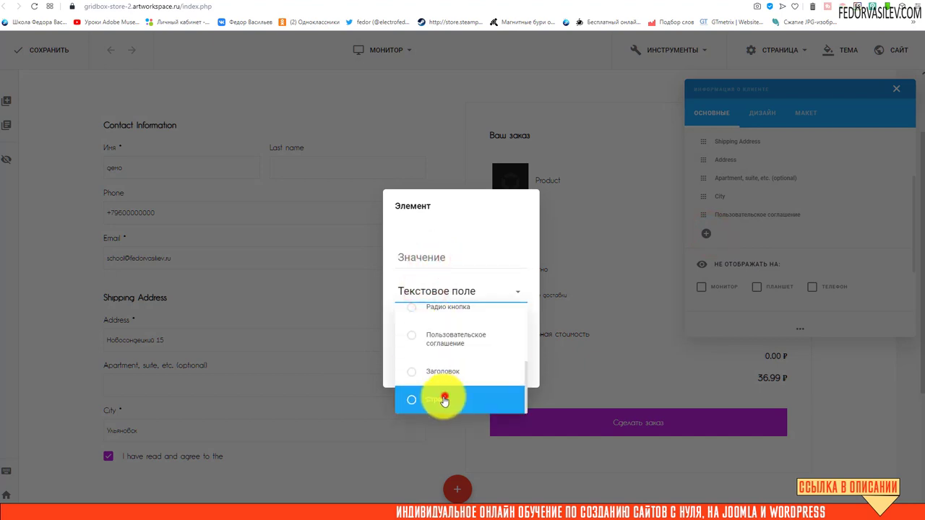
{"action": "left_click", "coordinate": [442, 397]}
{"action": "left_click", "coordinate": [424, 260]}
{"action": "type", "text": "Страна"}
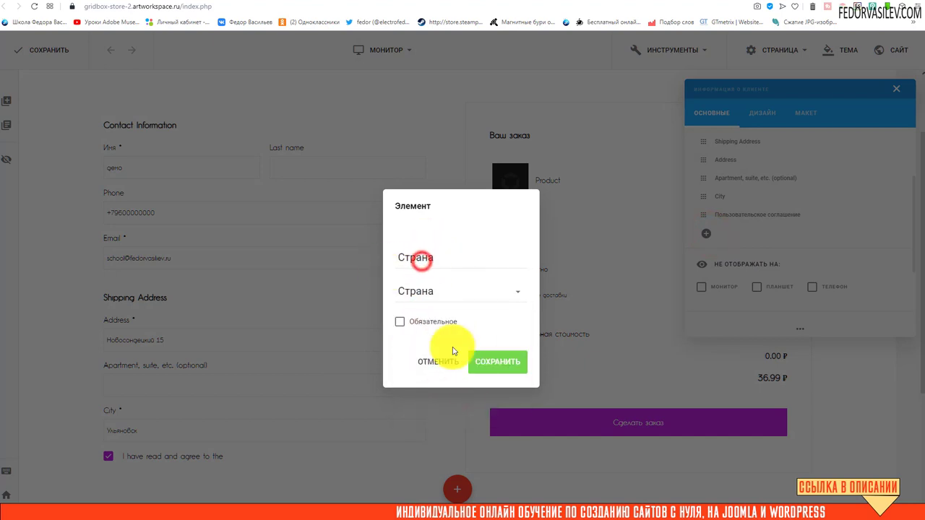
{"action": "left_click", "coordinate": [495, 363]}
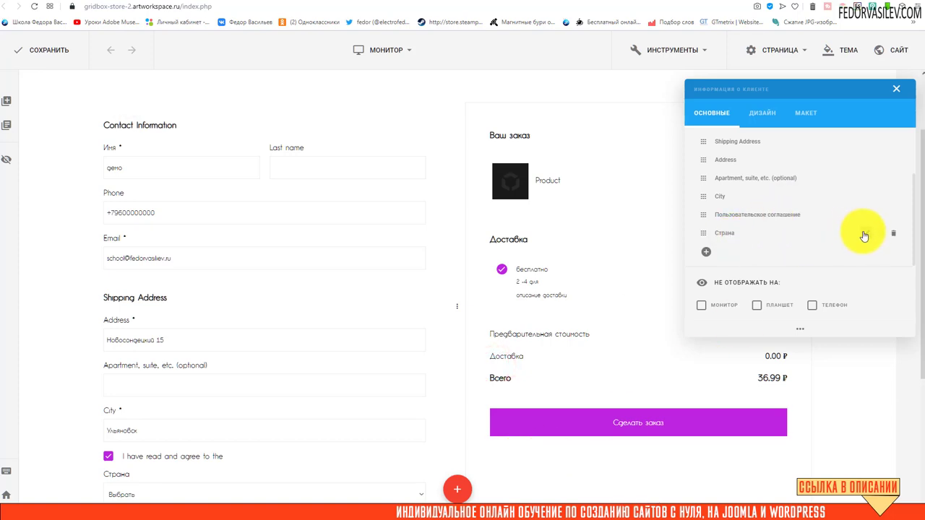
Review the type, placeholder and other settings of the "Страна" element, apply them, and save the checkout page.
{"action": "left_click", "coordinate": [865, 232]}
{"action": "left_click", "coordinate": [386, 210]}
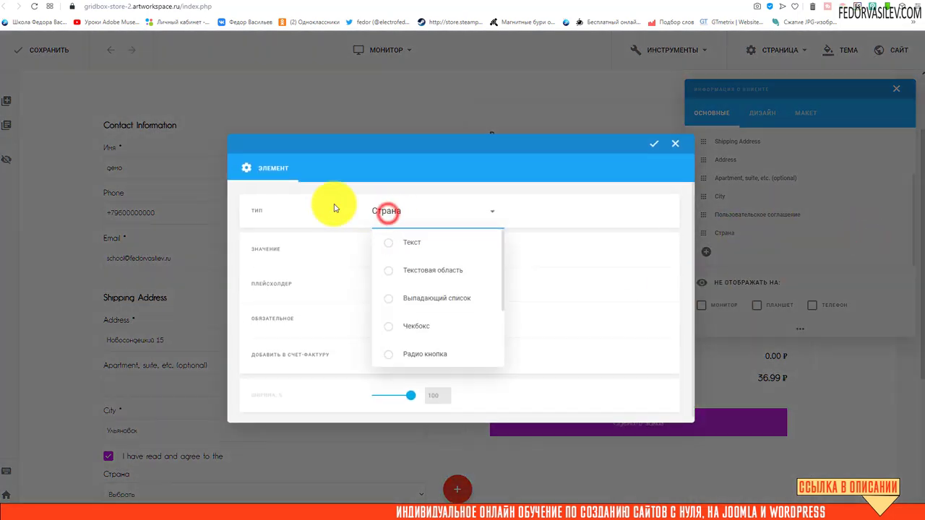
{"action": "left_click", "coordinate": [334, 205]}
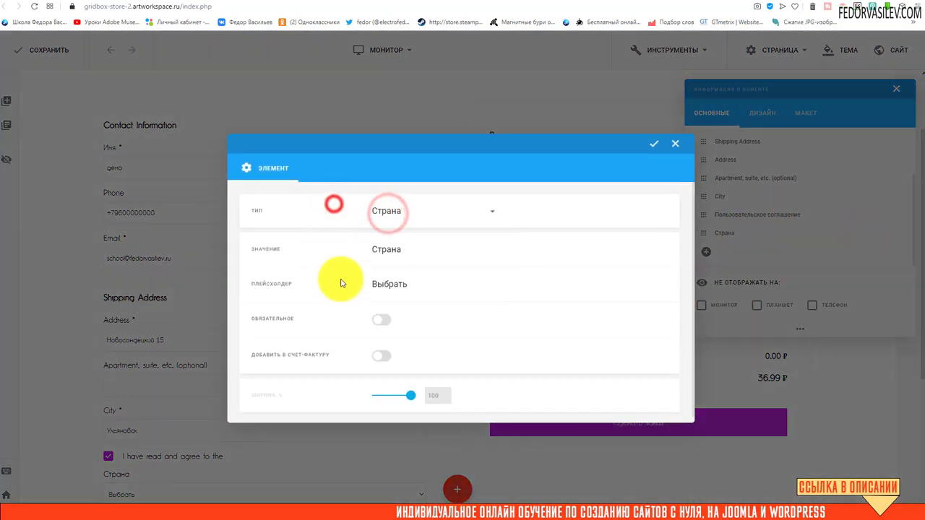
{"action": "left_click", "coordinate": [411, 283]}
{"action": "scroll", "coordinate": [477, 284], "scroll_direction": "down", "scroll_amount": 1}
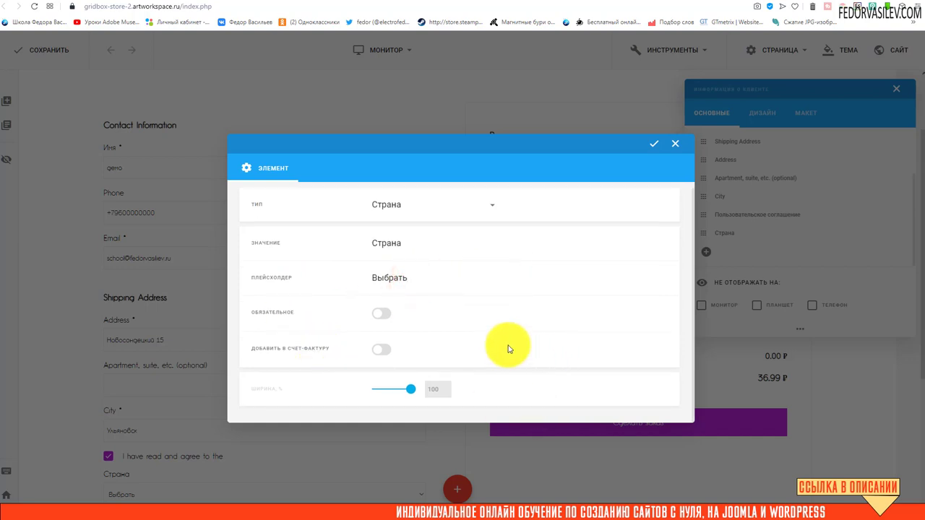
{"action": "left_click", "coordinate": [647, 149]}
{"action": "left_click", "coordinate": [45, 50]}
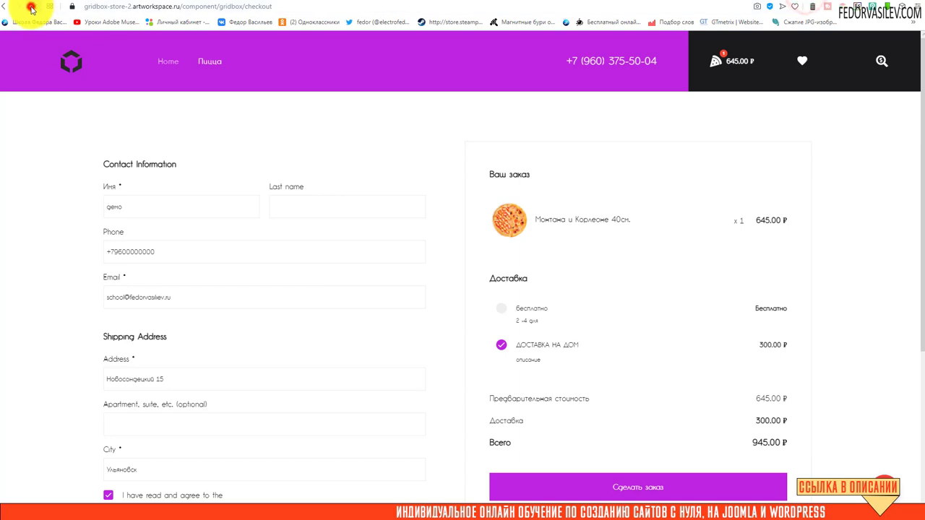
Reload the store's checkout page and check the country field and the available delivery options.
{"action": "left_click", "coordinate": [34, 5]}
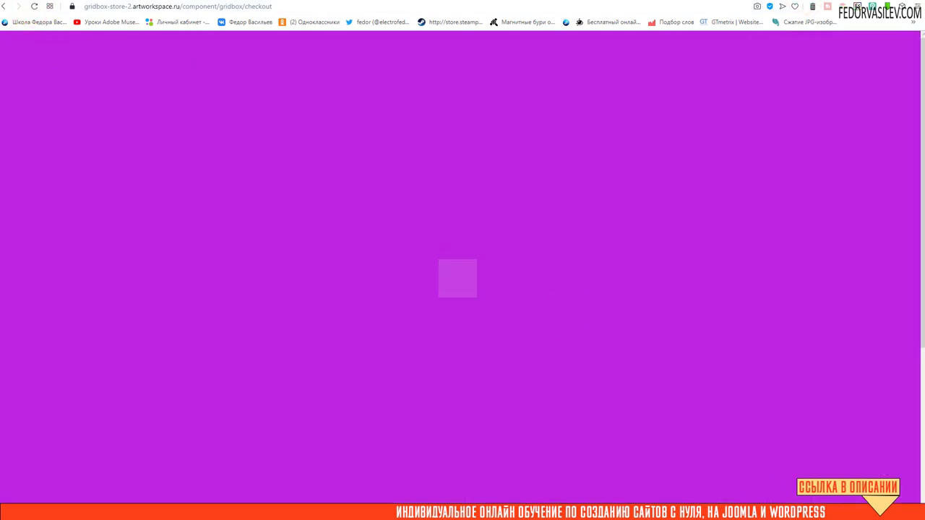
{"action": "scroll", "coordinate": [564, 312], "scroll_direction": "down", "scroll_amount": 2}
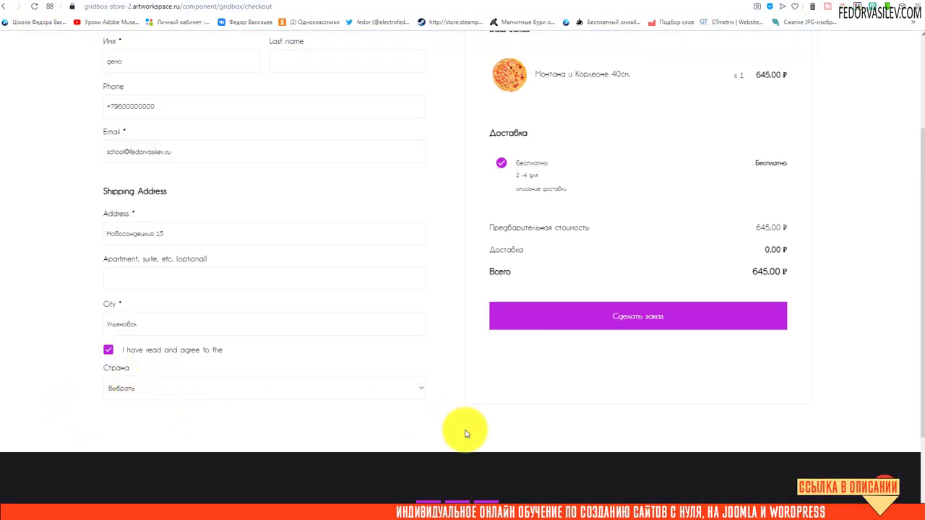
{"action": "scroll", "coordinate": [484, 434], "scroll_direction": "up", "scroll_amount": 1}
{"action": "scroll", "coordinate": [496, 434], "scroll_direction": "up", "scroll_amount": 1}
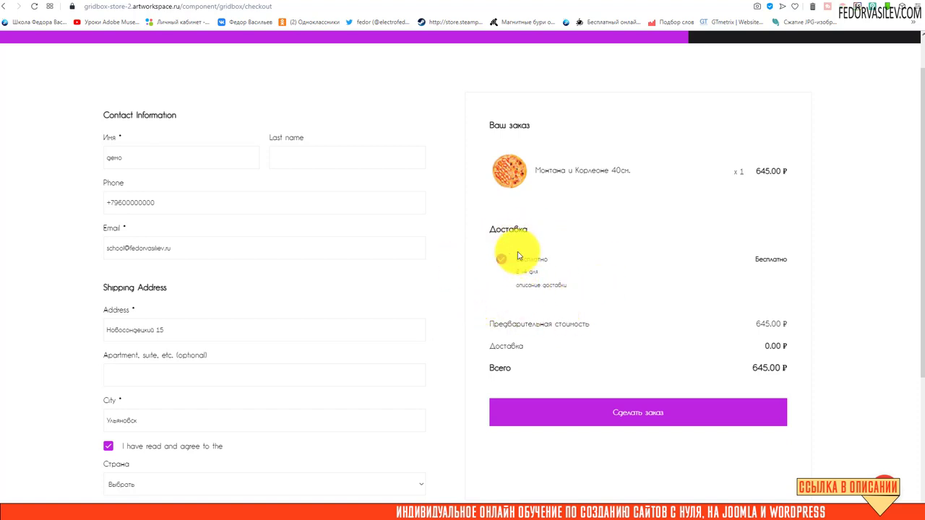
{"action": "scroll", "coordinate": [183, 398], "scroll_direction": "down", "scroll_amount": 3}
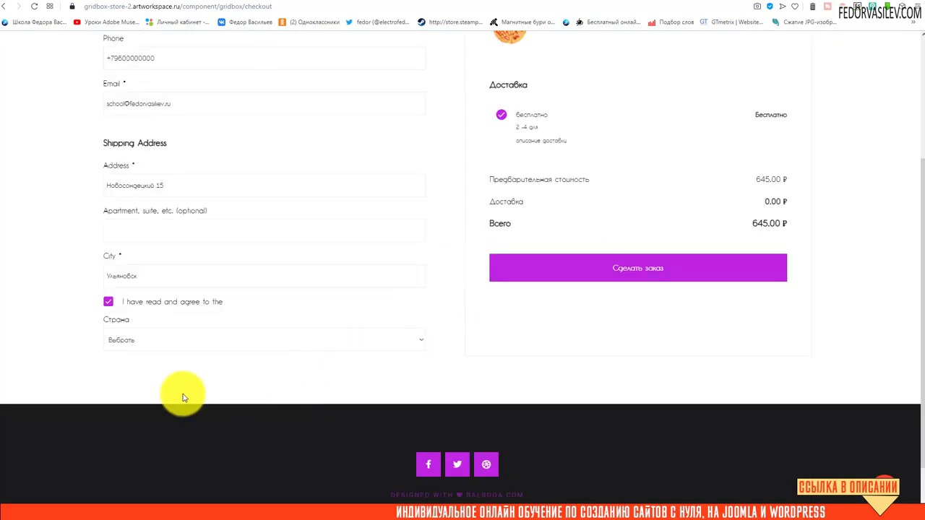
Choose the country Россия with the region Ульяновск on the checkout form and check the delivery options offered for it.
{"action": "left_click", "coordinate": [150, 337]}
{"action": "left_click", "coordinate": [122, 374]}
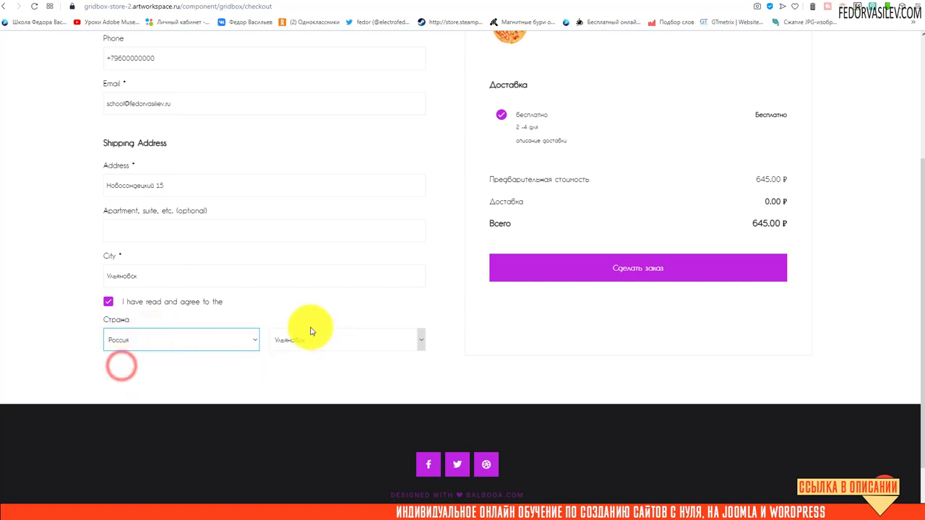
{"action": "left_click", "coordinate": [281, 350]}
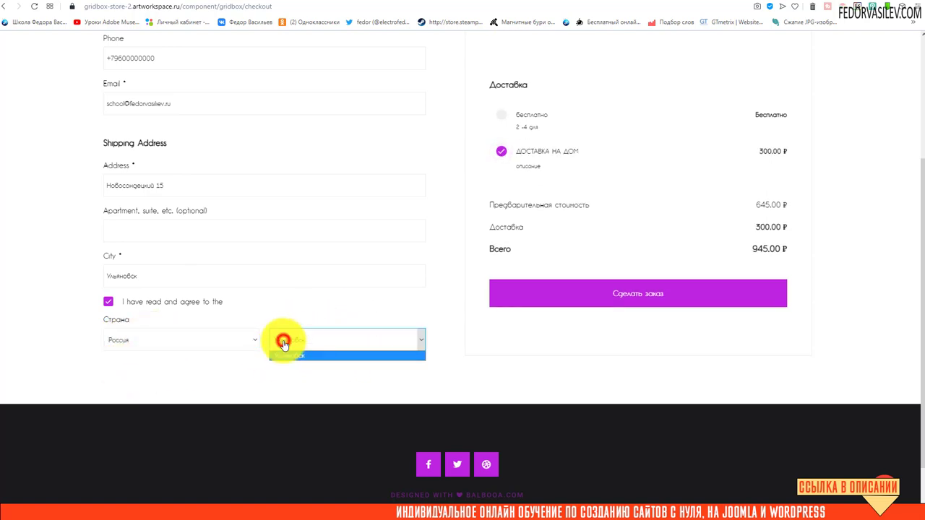
{"action": "left_click", "coordinate": [282, 343]}
{"action": "left_click", "coordinate": [277, 306]}
{"action": "scroll", "coordinate": [429, 288], "scroll_direction": "up", "scroll_amount": 3}
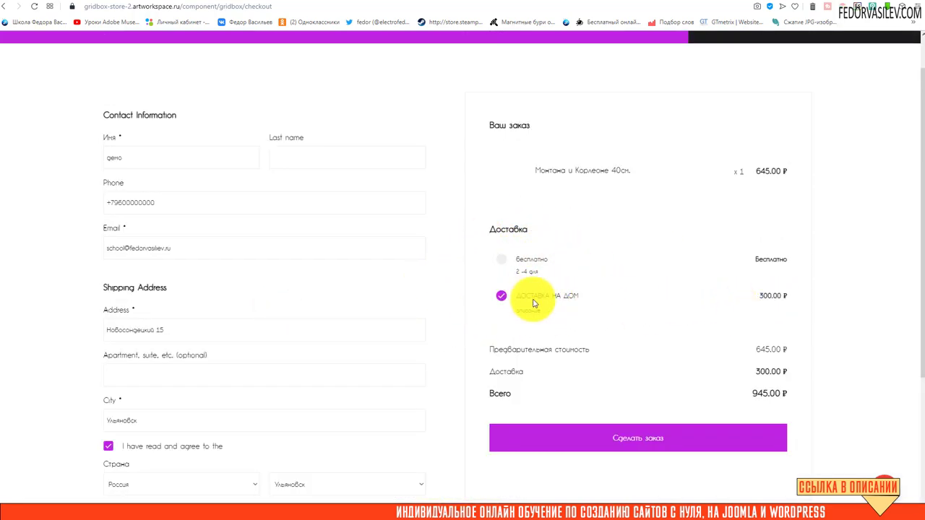
{"action": "scroll", "coordinate": [375, 361], "scroll_direction": "down", "scroll_amount": 2}
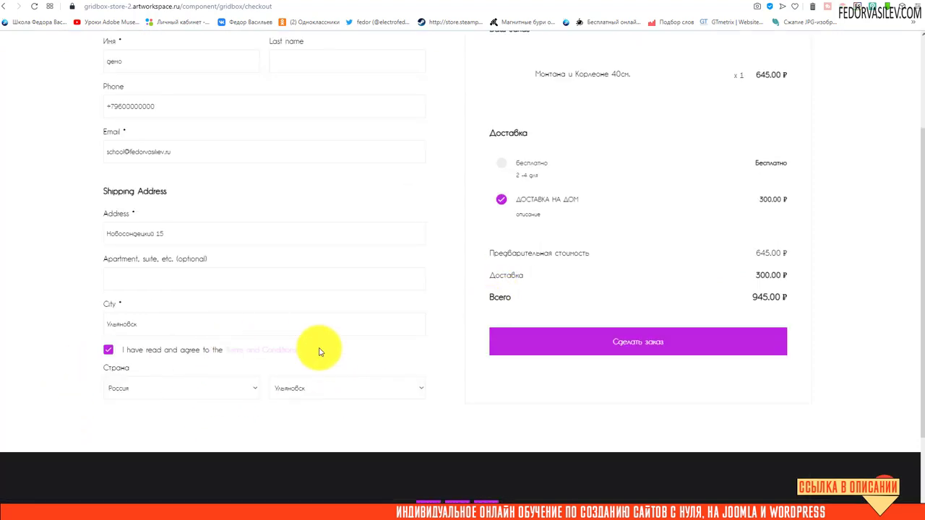
{"action": "left_click", "coordinate": [594, 351]}
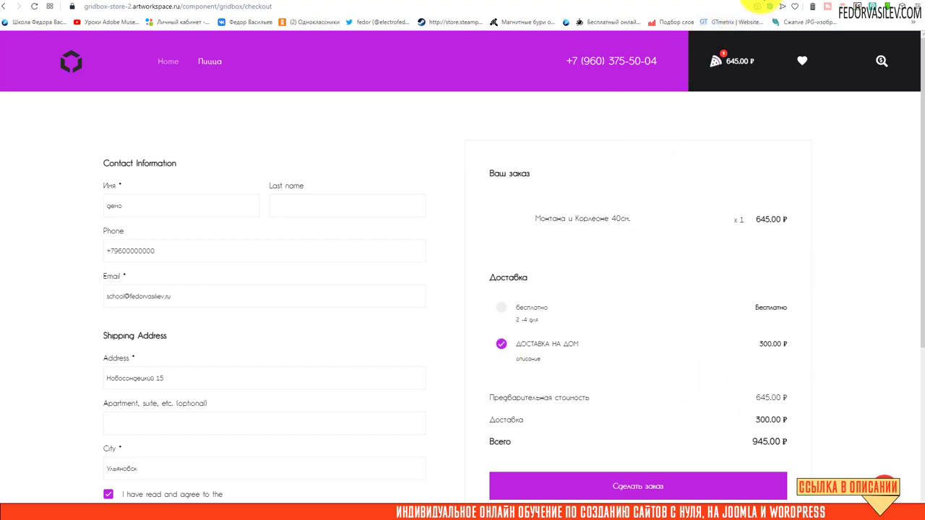
Set the default weight unit to Граммы (г) in the store's currency and measurement unit settings and save them.
{"action": "left_click", "coordinate": [755, 4]}
{"action": "left_click", "coordinate": [745, 3]}
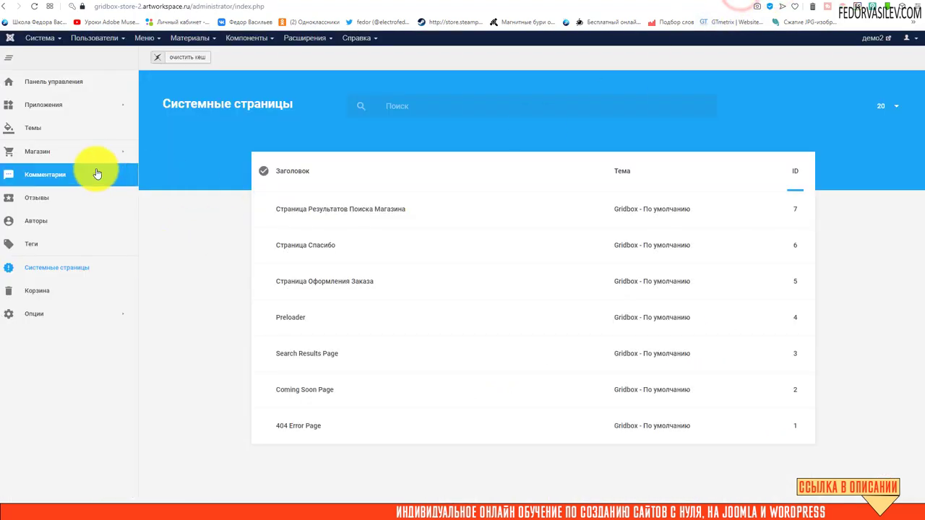
{"action": "mouse_move", "coordinate": [81, 157]}
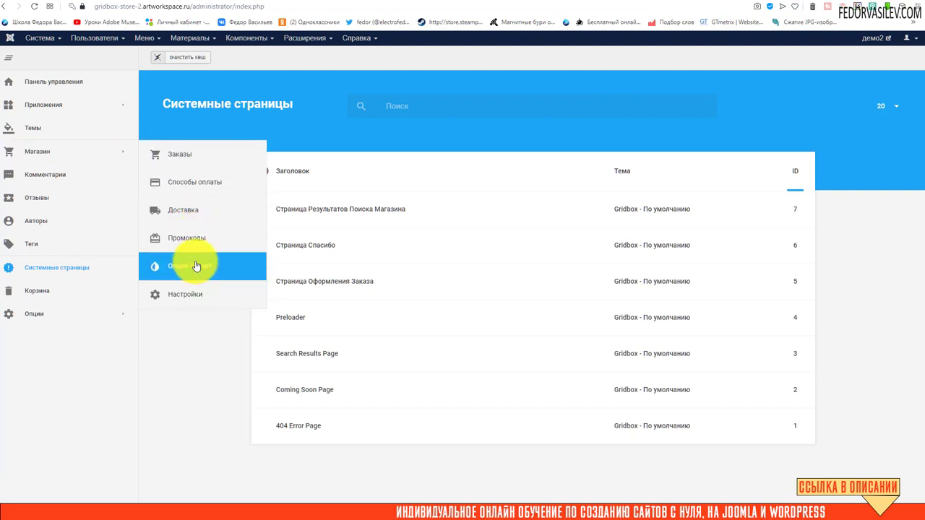
{"action": "left_click", "coordinate": [189, 294]}
{"action": "left_click", "coordinate": [307, 274]}
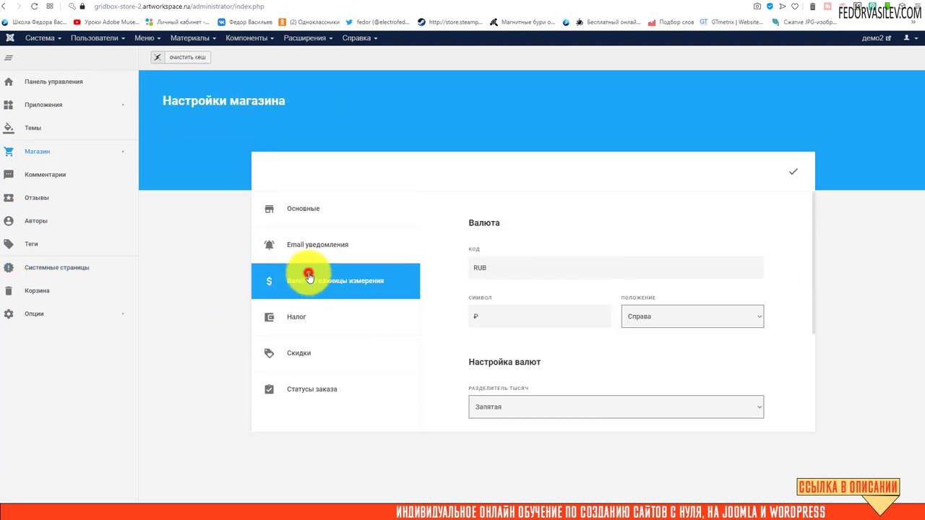
{"action": "scroll", "coordinate": [477, 295], "scroll_direction": "down", "scroll_amount": 2}
{"action": "left_click", "coordinate": [504, 383]}
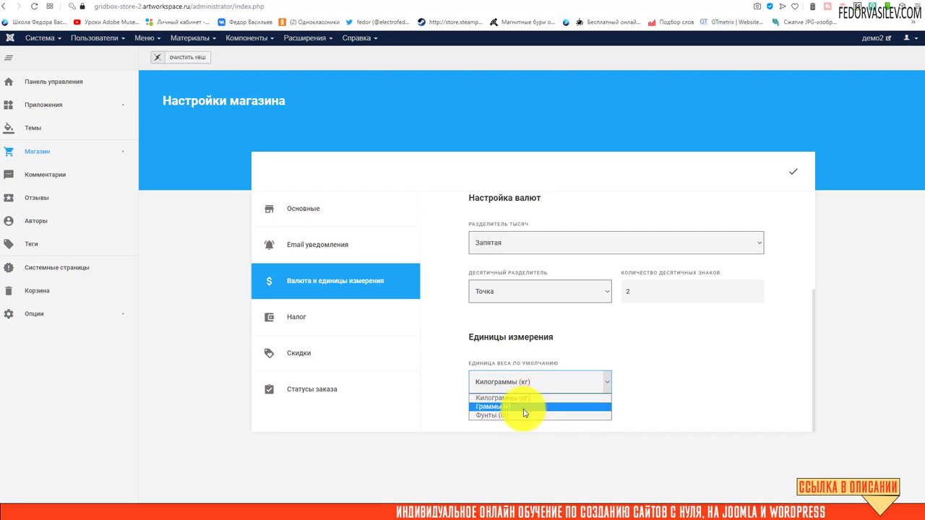
{"action": "left_click", "coordinate": [523, 409]}
{"action": "left_click", "coordinate": [792, 171]}
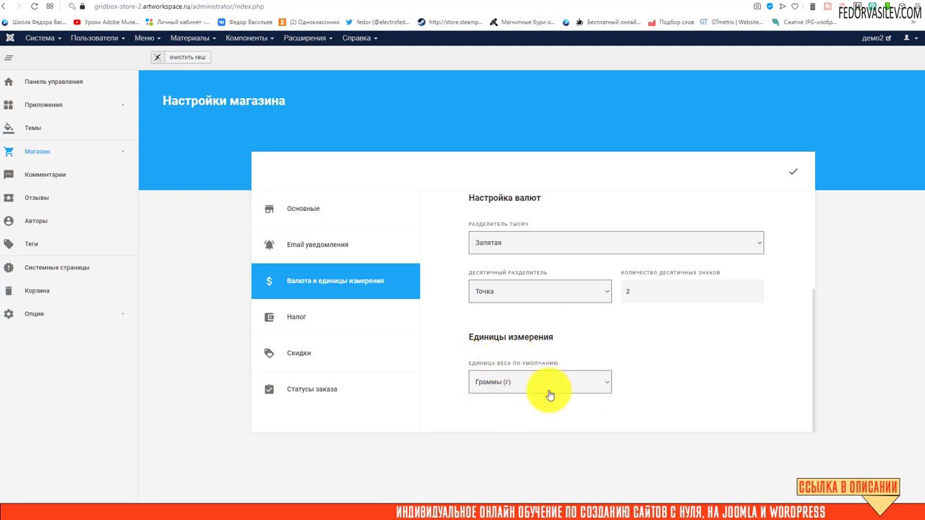
Go to the Пицца app's product list and open the product "Монтана и Корлеоне 40см." in the editor.
{"action": "mouse_move", "coordinate": [66, 149]}
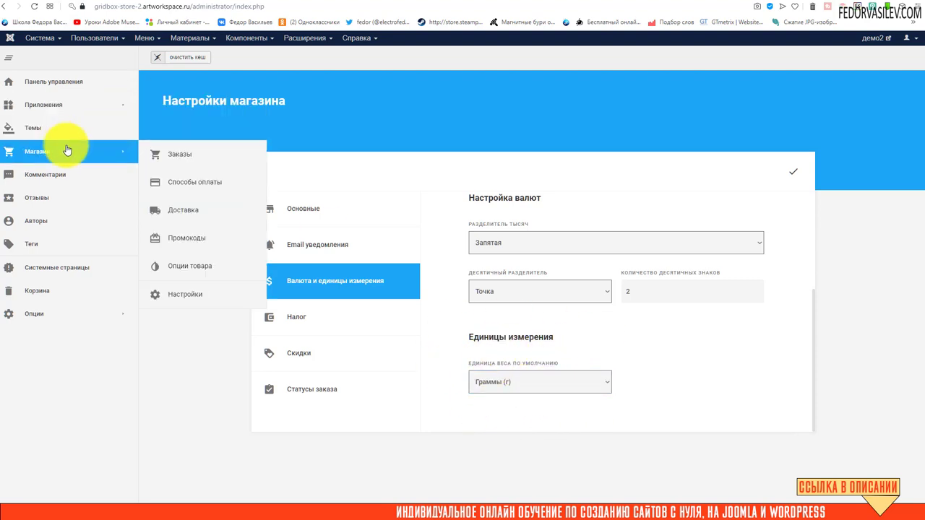
{"action": "left_click", "coordinate": [181, 150]}
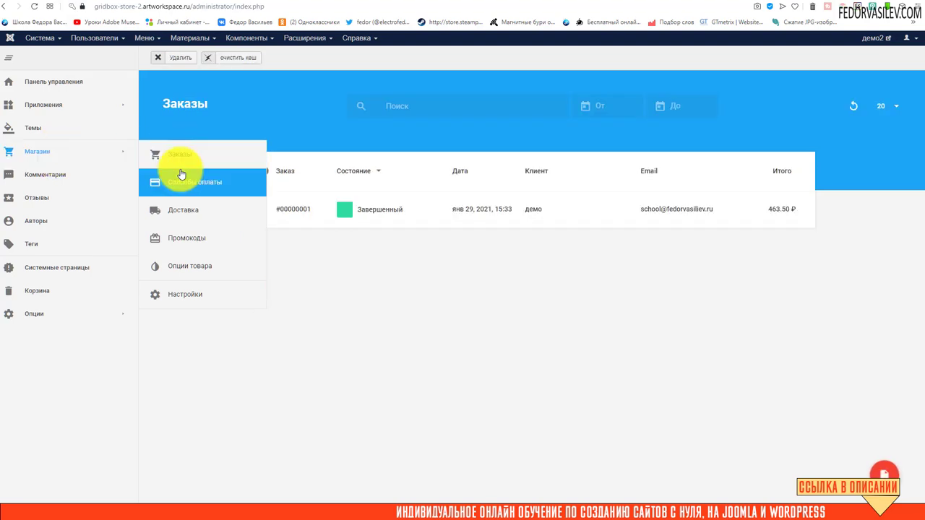
{"action": "mouse_move", "coordinate": [83, 128]}
{"action": "left_click", "coordinate": [178, 131]}
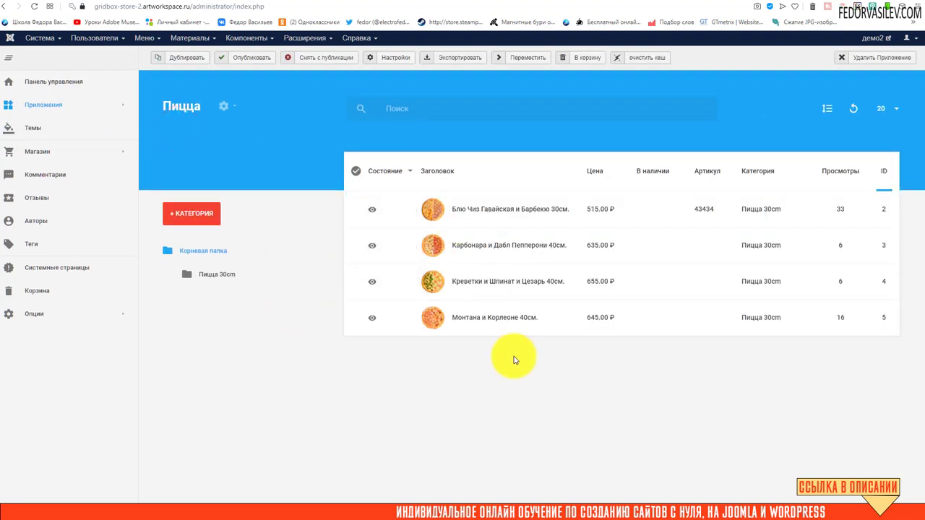
{"action": "left_click", "coordinate": [483, 318]}
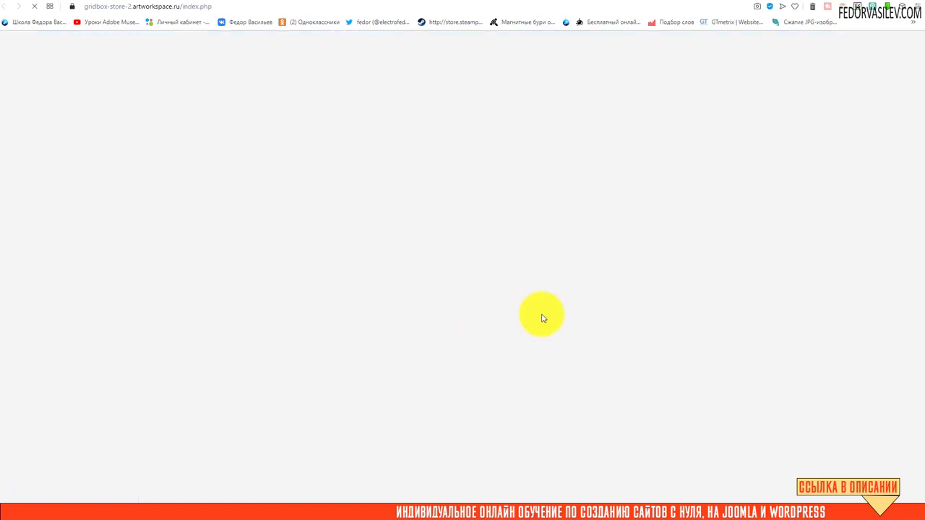
Set the product's weight to 600 g in its Pricing and Inventory section.
{"action": "scroll", "coordinate": [541, 314], "scroll_direction": "down", "scroll_amount": 6}
{"action": "scroll", "coordinate": [407, 192], "scroll_direction": "down", "scroll_amount": 1}
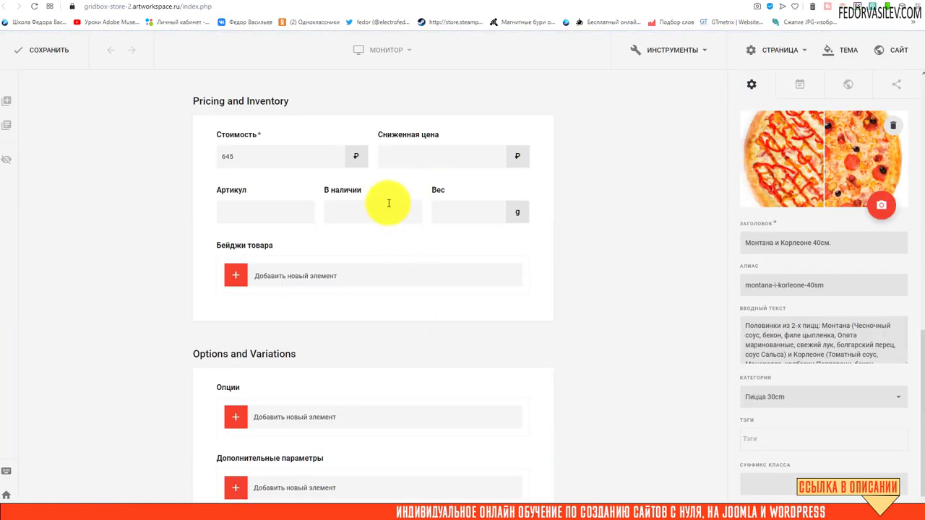
{"action": "left_click_drag", "start_coordinate": [447, 185], "coordinate": [427, 195]}
{"action": "left_click", "coordinate": [442, 209]}
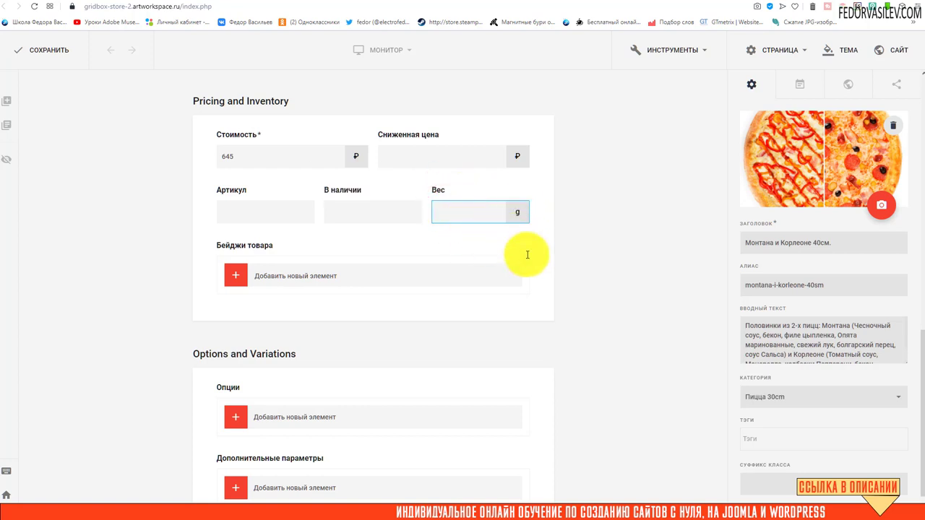
{"action": "scroll", "coordinate": [527, 253], "scroll_direction": "up", "scroll_amount": 2}
{"action": "scroll", "coordinate": [530, 274], "scroll_direction": "down", "scroll_amount": 1}
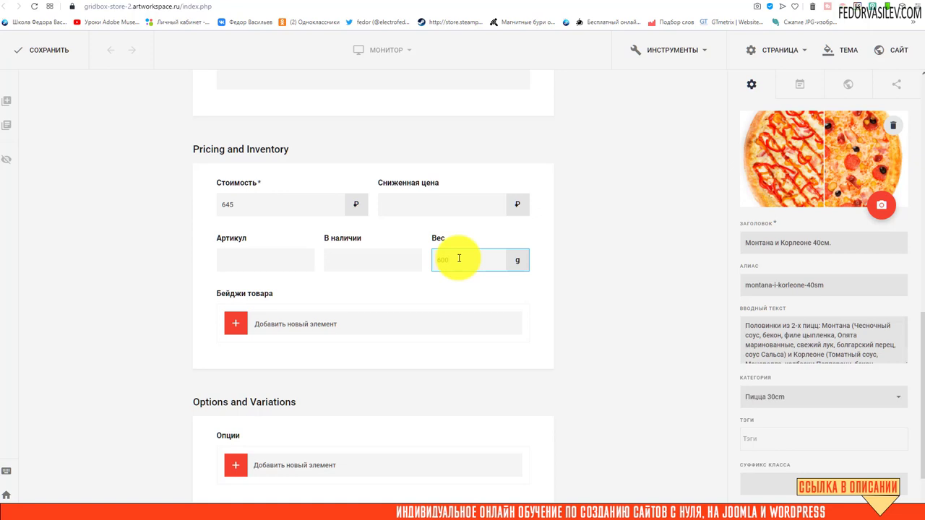
{"action": "type", "text": "600"}
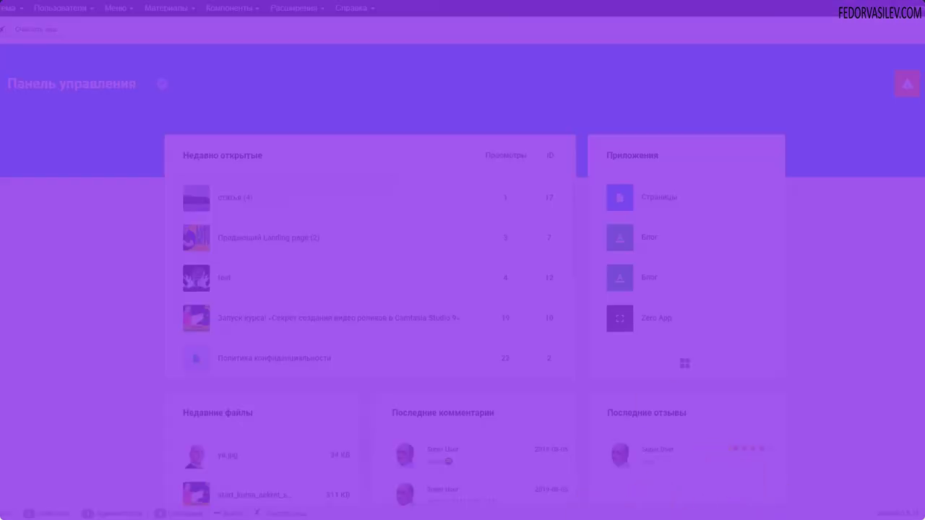
{"action": "left_click", "coordinate": [907, 84]}
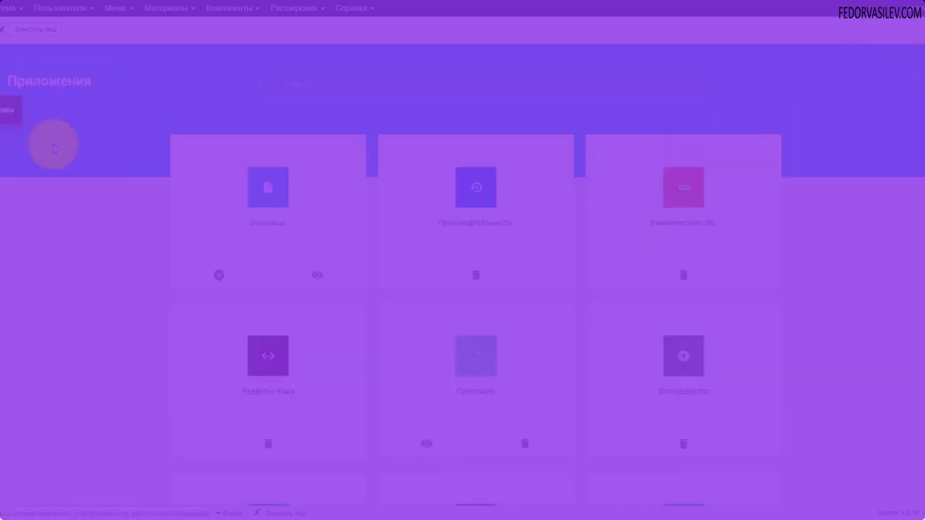
{"action": "left_click", "coordinate": [282, 312]}
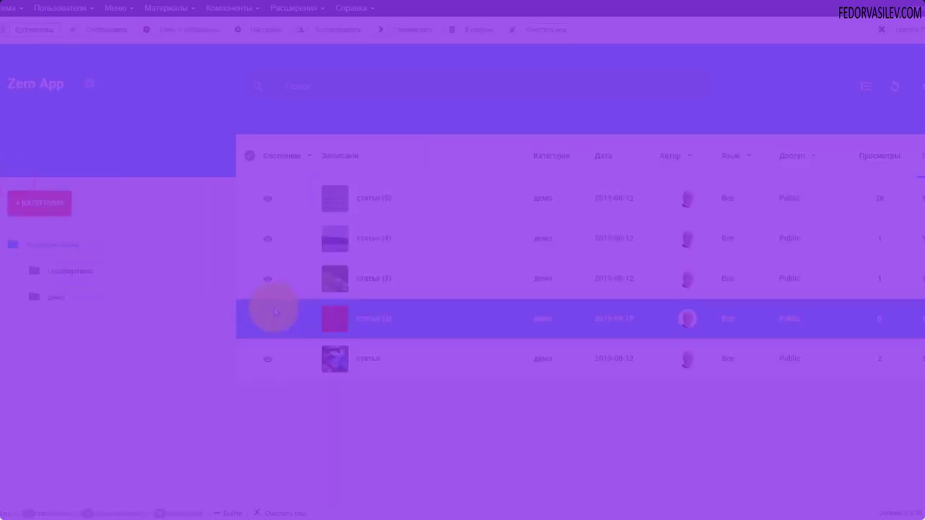
{"action": "left_click", "coordinate": [91, 86]}
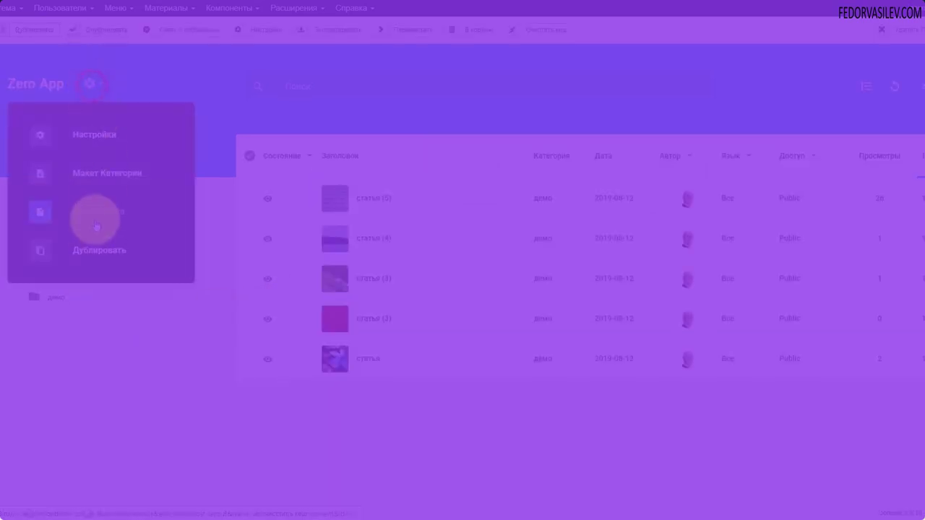